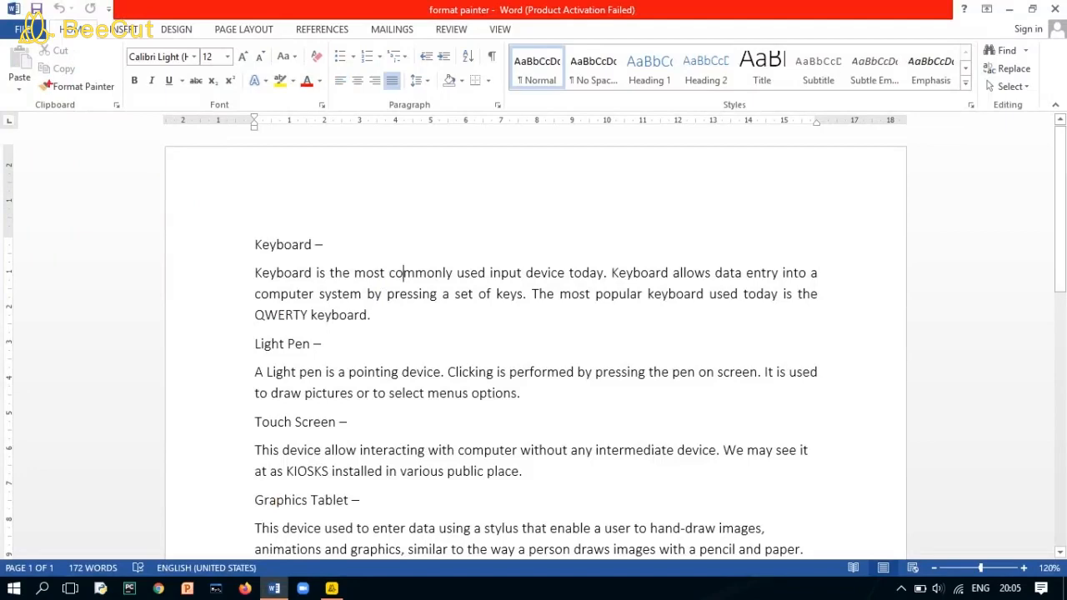
{"action": "left_click_drag", "start_coordinate": [31, 78], "coordinate": [116, 97]}
{"action": "scroll", "coordinate": [415, 283], "scroll_direction": "down", "scroll_amount": 3}
{"action": "scroll", "coordinate": [415, 278], "scroll_direction": "down", "scroll_amount": 5}
{"action": "scroll", "coordinate": [411, 275], "scroll_direction": "up", "scroll_amount": 7}
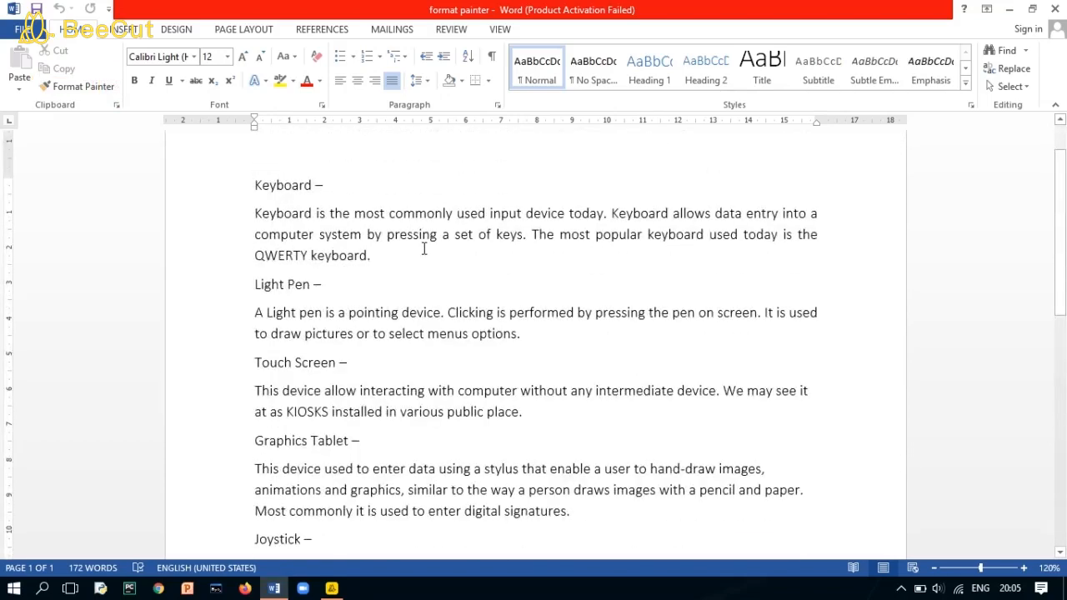
Step: Left-align the paragraph under the Keyboard heading
{"action": "left_click_drag", "start_coordinate": [418, 233], "coordinate": [358, 215]}
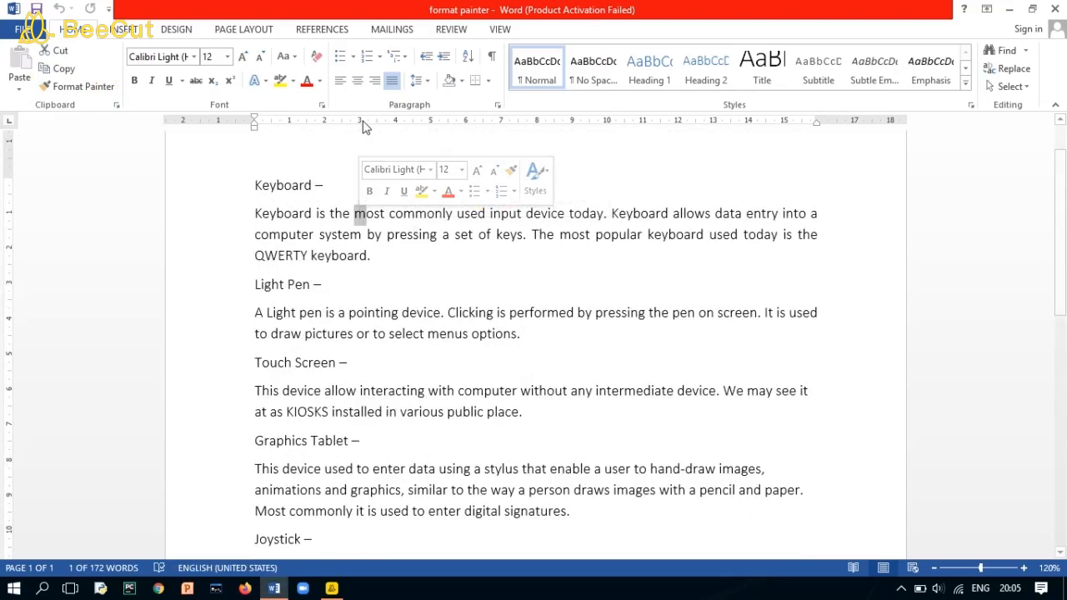
{"action": "left_click", "coordinate": [341, 82]}
{"action": "left_click", "coordinate": [410, 230]}
{"action": "scroll", "coordinate": [411, 230], "scroll_direction": "up", "scroll_amount": 2}
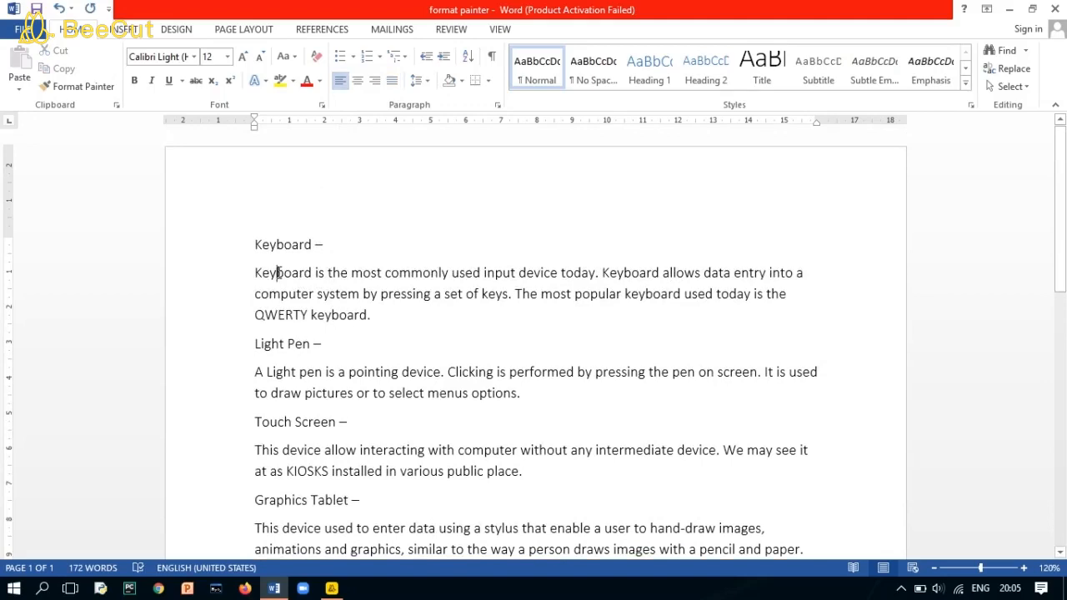
{"action": "mouse_move", "coordinate": [125, 45]}
{"action": "left_mouse_down"}
{"action": "mouse_move", "coordinate": [179, 75]}
{"action": "mouse_move", "coordinate": [230, 74]}
{"action": "left_mouse_up"}
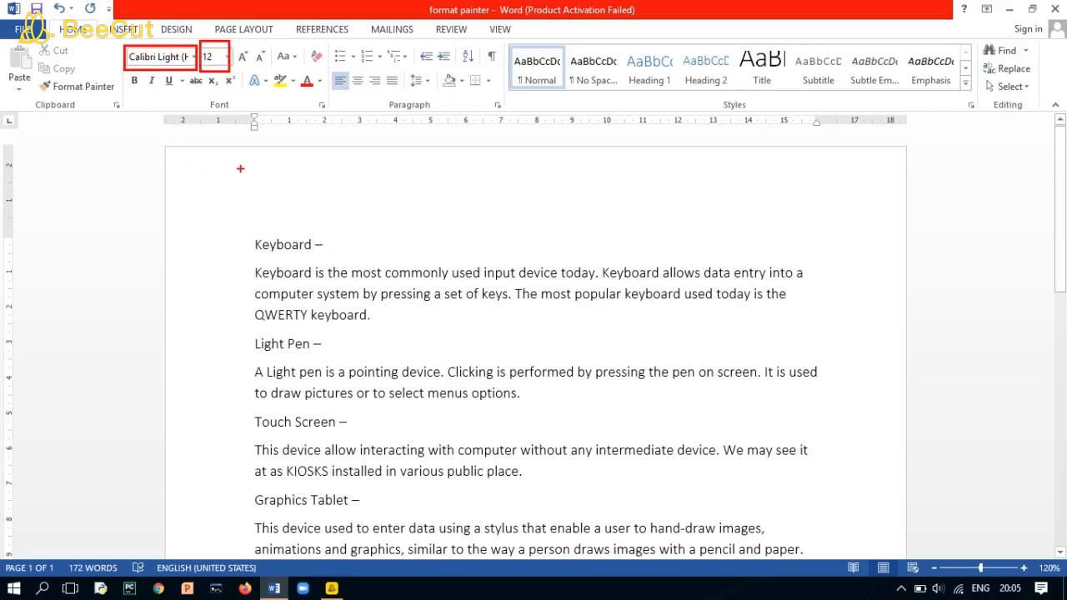
{"action": "left_click_drag", "start_coordinate": [325, 67], "coordinate": [358, 94]}
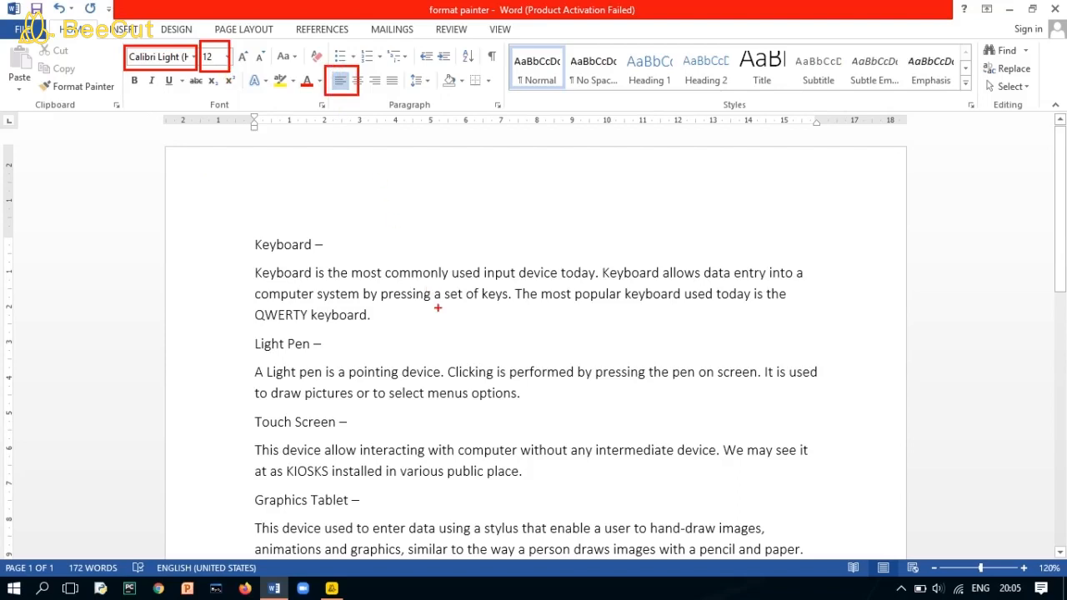
{"action": "key", "text": "Escape"}
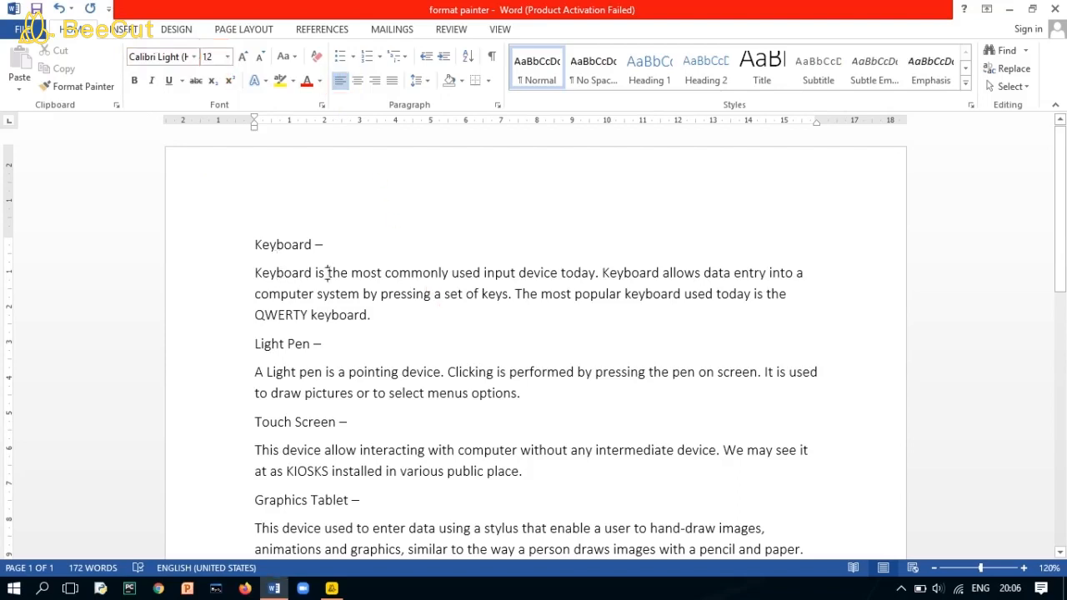
{"action": "scroll", "coordinate": [379, 277], "scroll_direction": "down", "scroll_amount": 2}
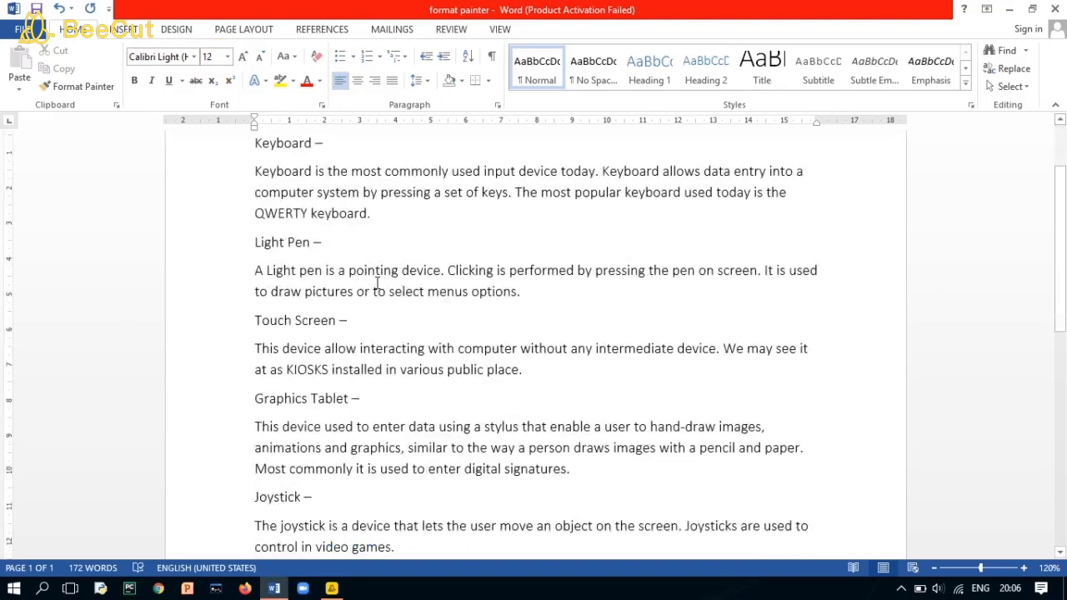
{"action": "scroll", "coordinate": [375, 280], "scroll_direction": "up", "scroll_amount": 2}
{"action": "scroll", "coordinate": [374, 300], "scroll_direction": "down", "scroll_amount": 5}
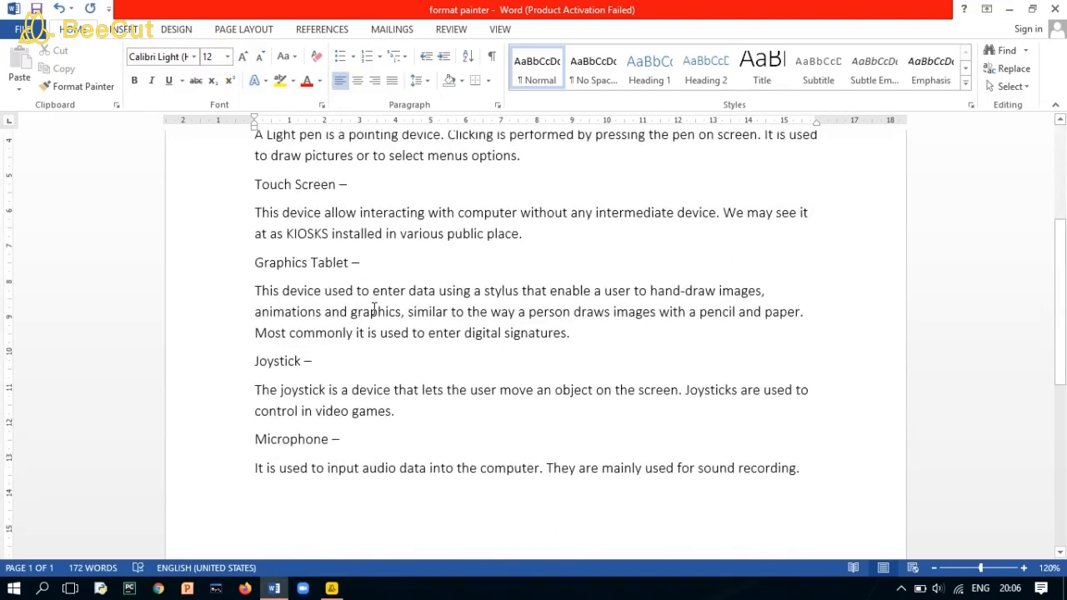
{"action": "scroll", "coordinate": [374, 310], "scroll_direction": "up", "scroll_amount": 5}
Step: Try to copy the Keyboard heading's formatting onto the Light Pen heading with Format Painter
{"action": "left_click_drag", "start_coordinate": [258, 241], "coordinate": [322, 245]}
{"action": "left_click", "coordinate": [75, 85]}
{"action": "left_click", "coordinate": [264, 343]}
{"action": "left_click_drag", "start_coordinate": [283, 344], "coordinate": [320, 347]}
{"action": "scroll", "coordinate": [382, 317], "scroll_direction": "down", "scroll_amount": 1}
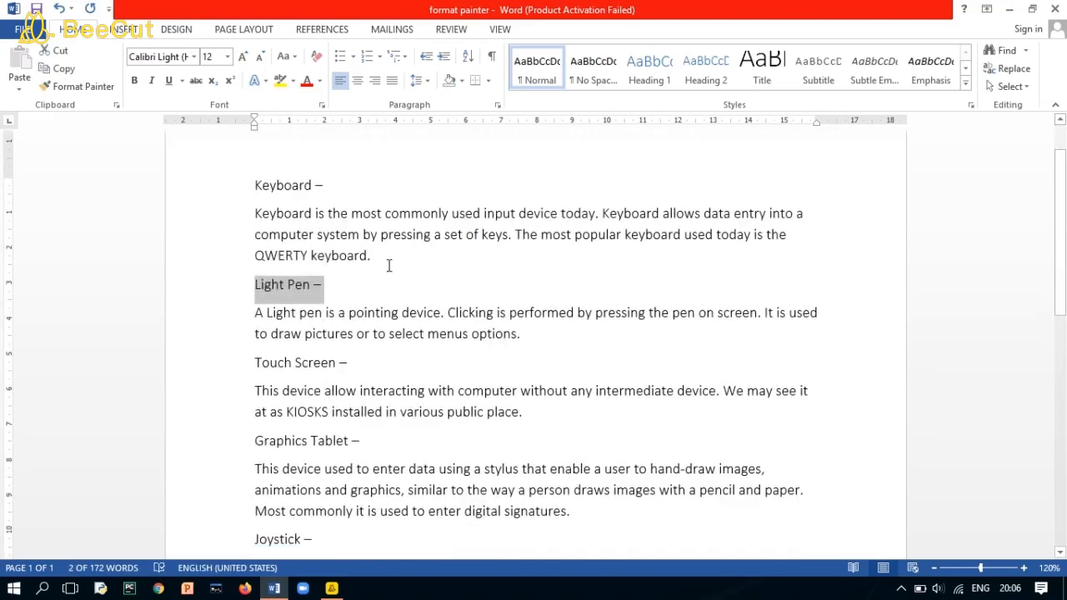
Step: Justify the whole paragraph under the Keyboard heading
{"action": "triple_click", "coordinate": [384, 235]}
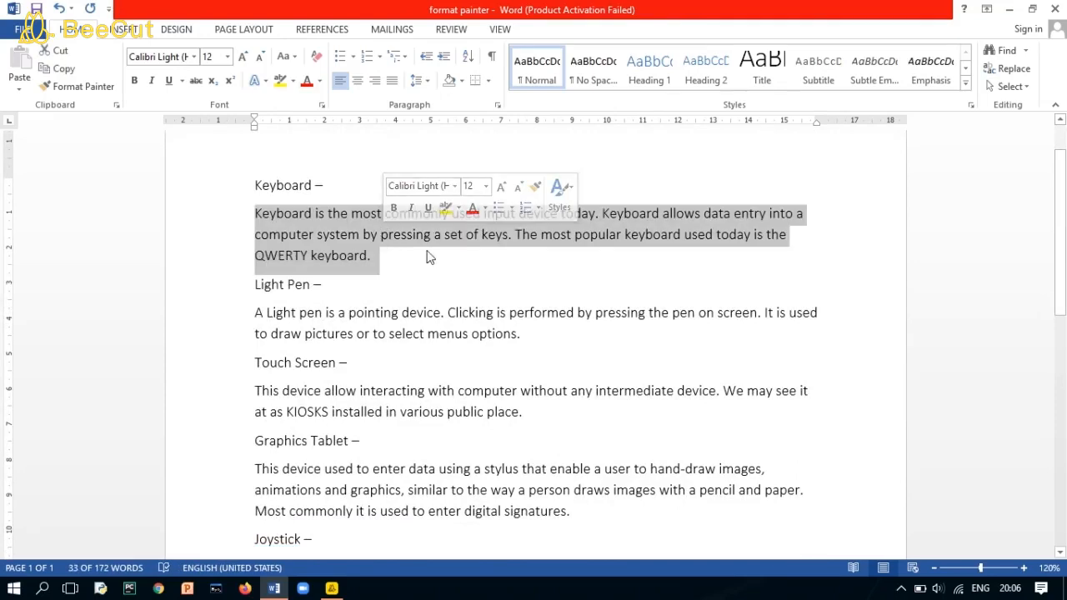
{"action": "left_click", "coordinate": [429, 257]}
{"action": "triple_click", "coordinate": [427, 235]}
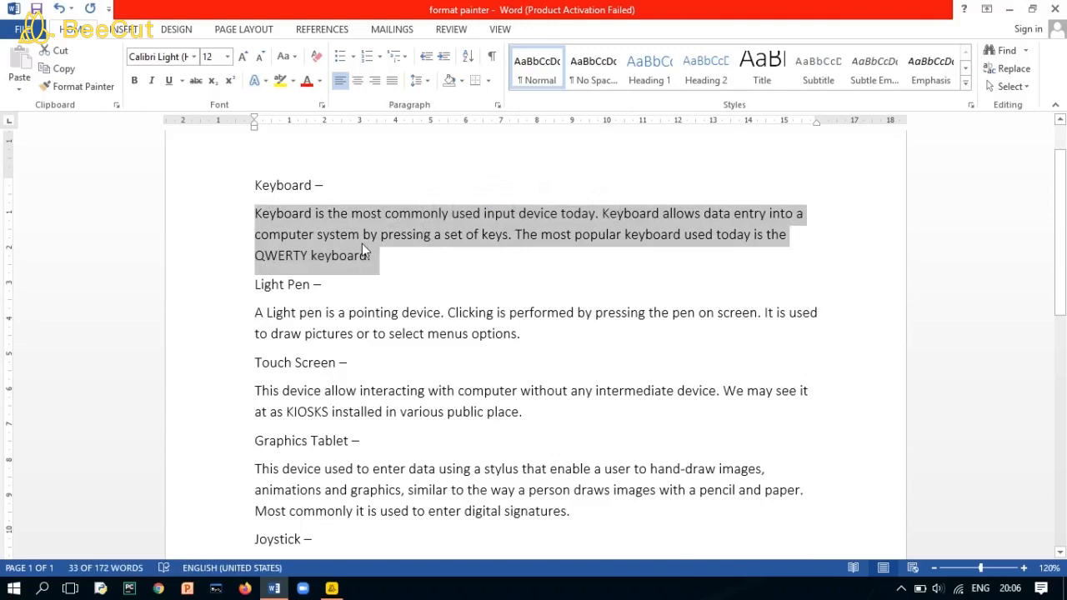
{"action": "left_click", "coordinate": [392, 83]}
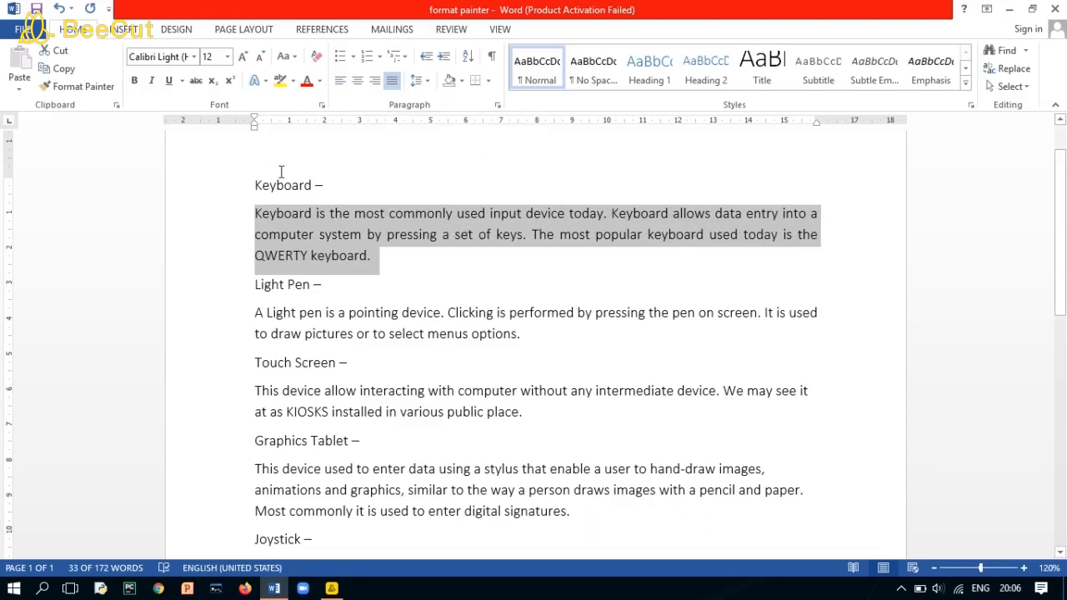
Step: Set the font of the paragraph under the Keyboard heading to Arial, size 14
{"action": "left_click", "coordinate": [173, 56]}
{"action": "type", "text": "Arial"}
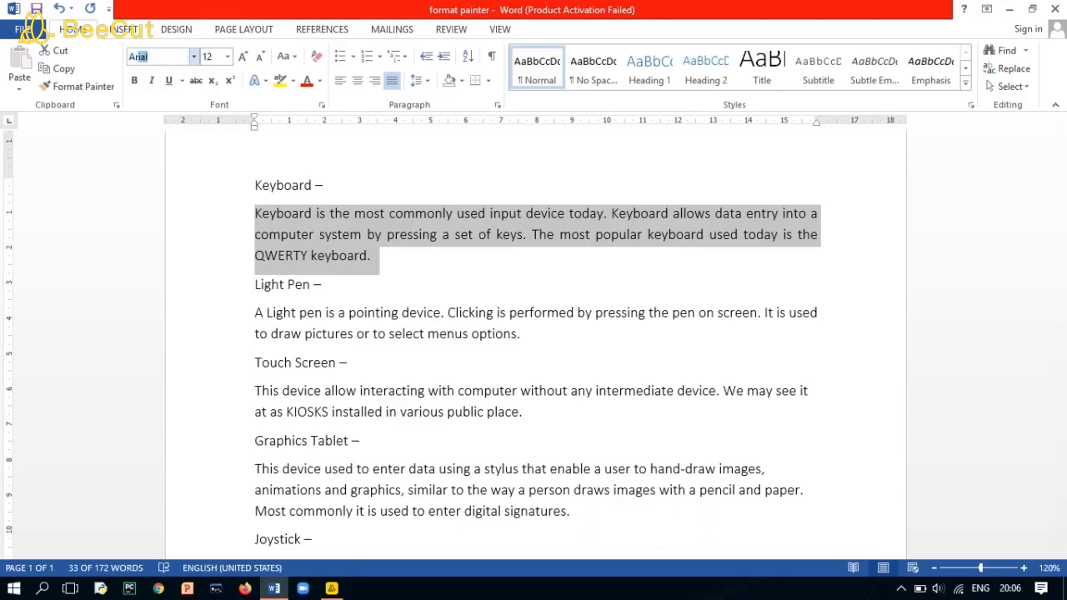
{"action": "key", "text": "Return"}
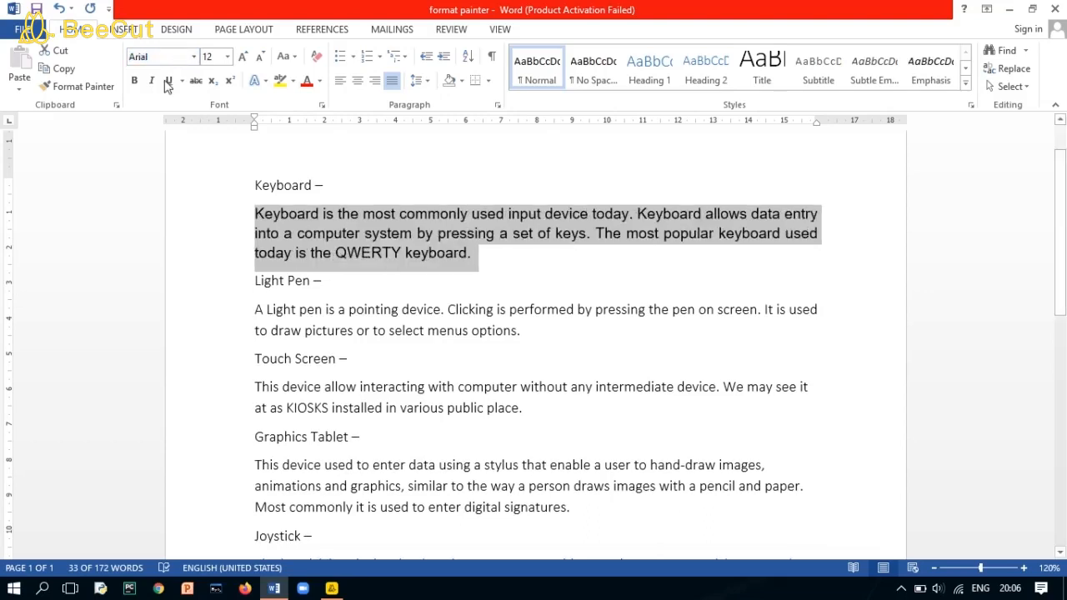
{"action": "type", "text": "14"}
{"action": "key", "text": "Return"}
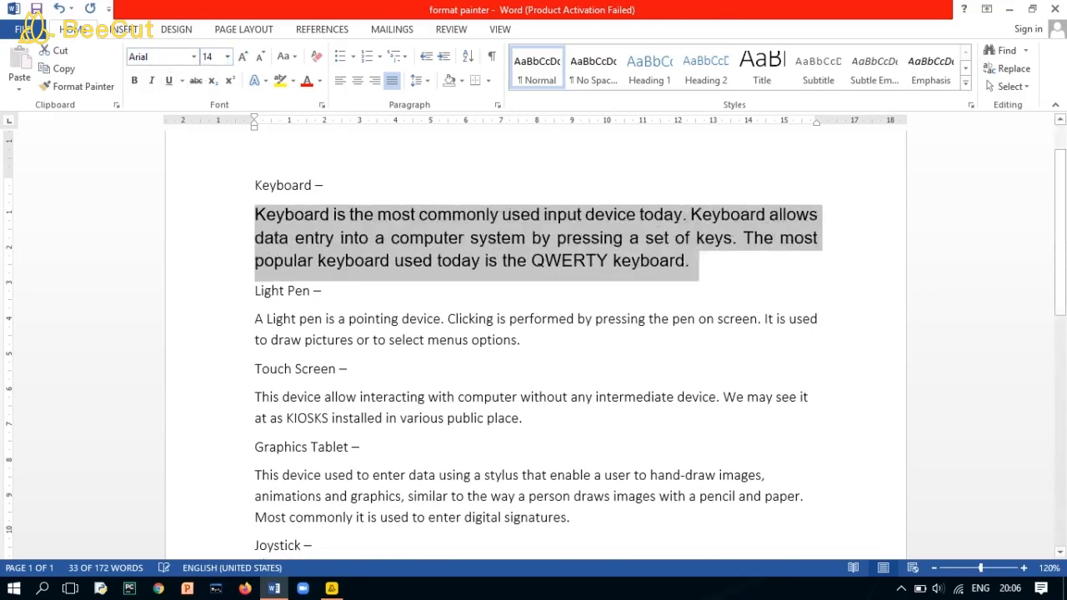
{"action": "left_click", "coordinate": [488, 246]}
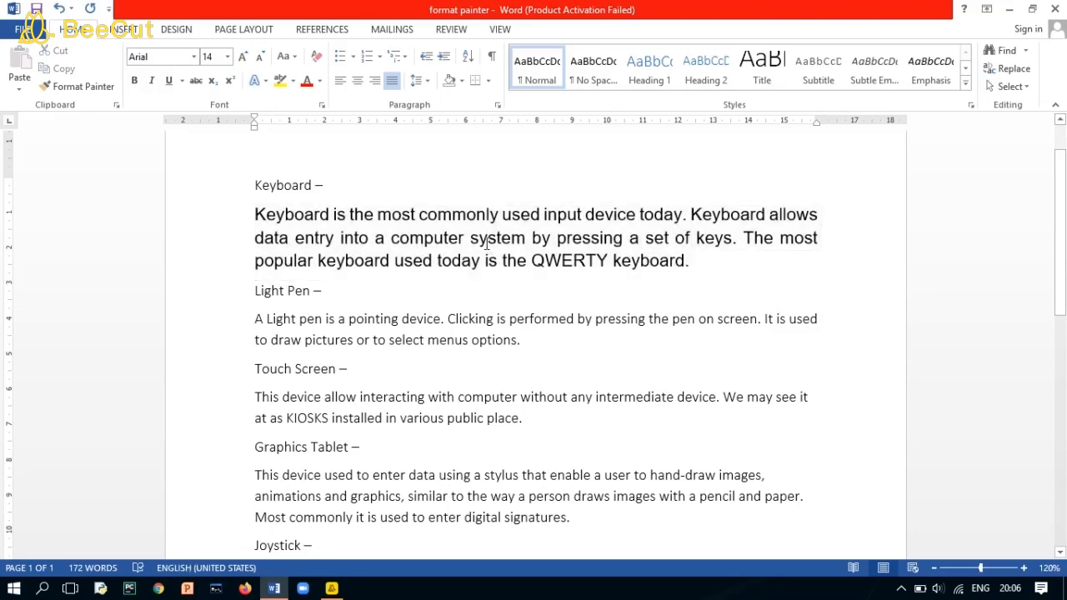
Step: Justify the whole paragraph under the Joystick heading
{"action": "scroll", "coordinate": [481, 254], "scroll_direction": "down", "scroll_amount": 1}
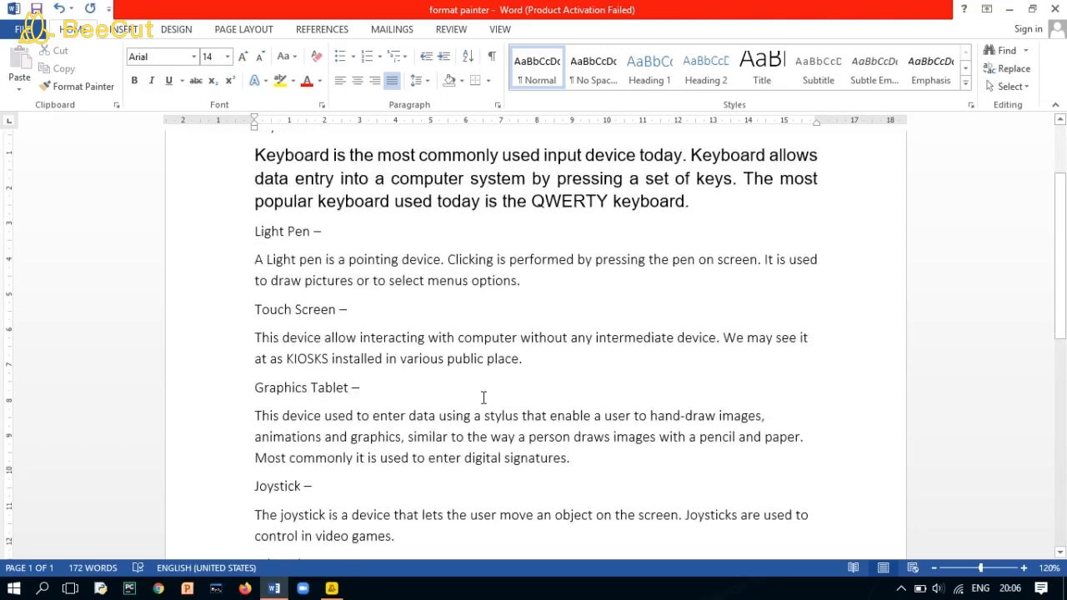
{"action": "scroll", "coordinate": [482, 398], "scroll_direction": "down", "scroll_amount": 1}
{"action": "scroll", "coordinate": [482, 397], "scroll_direction": "up", "scroll_amount": 2}
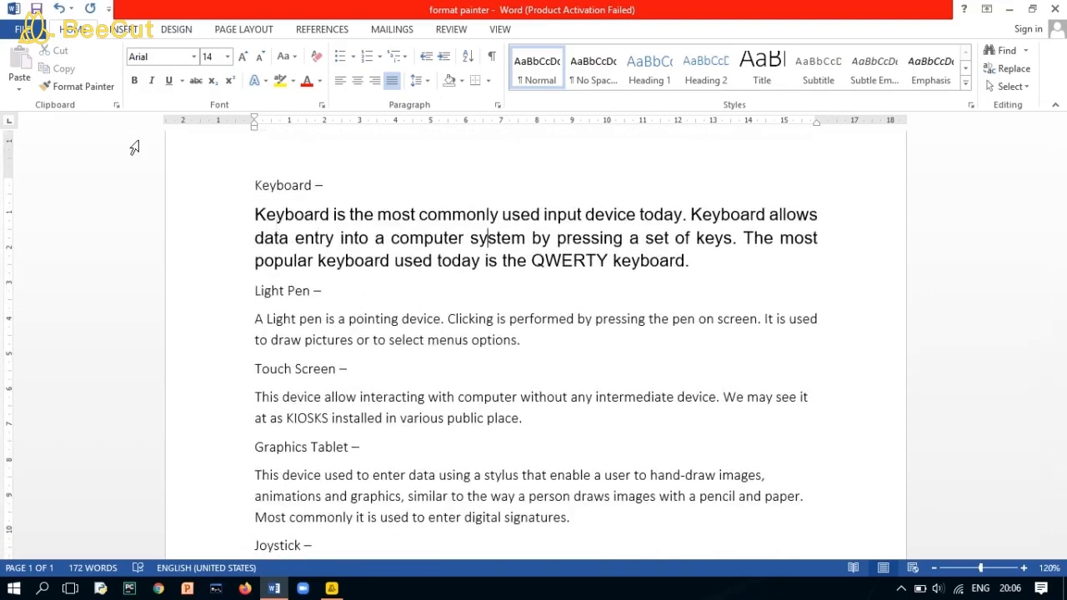
{"action": "scroll", "coordinate": [360, 346], "scroll_direction": "down", "scroll_amount": 2}
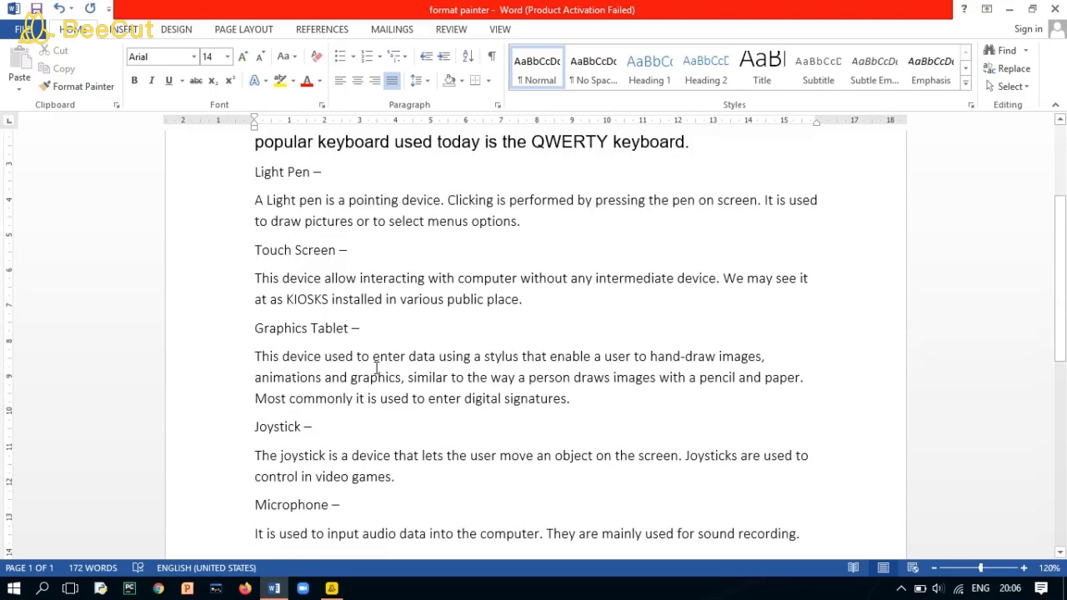
{"action": "scroll", "coordinate": [386, 374], "scroll_direction": "down", "scroll_amount": 1}
{"action": "double_click", "coordinate": [397, 401]}
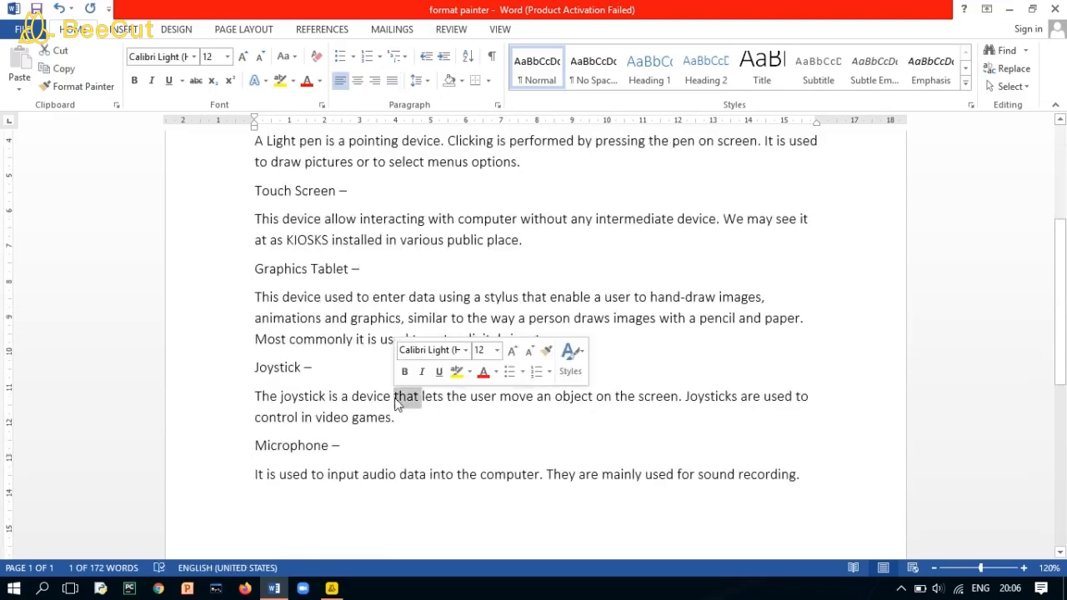
{"action": "left_click", "coordinate": [395, 398]}
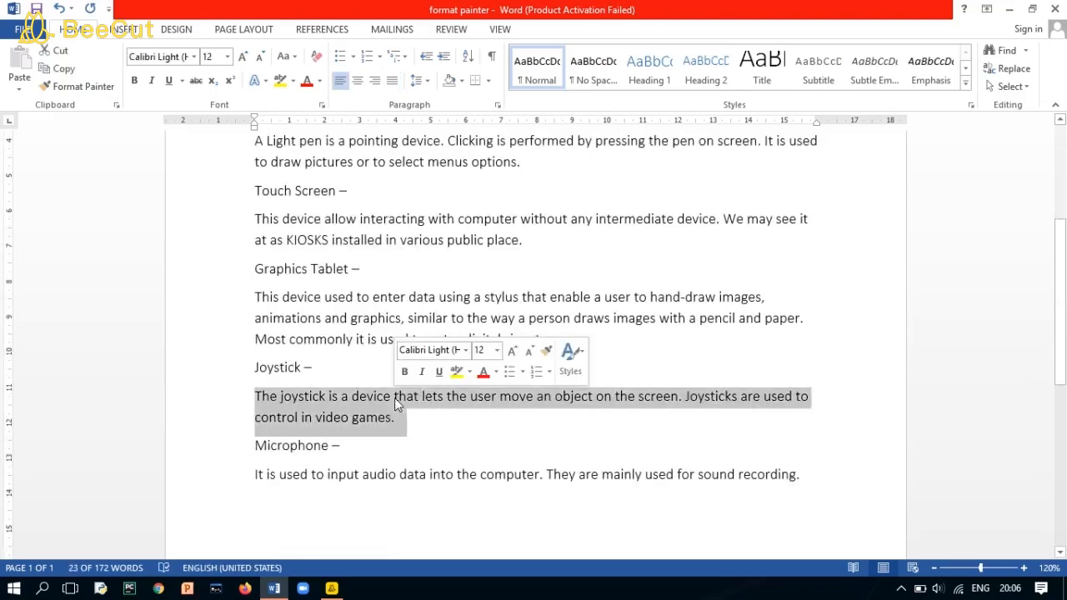
{"action": "left_click", "coordinate": [389, 84]}
Step: Set the font of the paragraph under the Joystick heading to Arial, size 14
{"action": "left_click", "coordinate": [158, 56]}
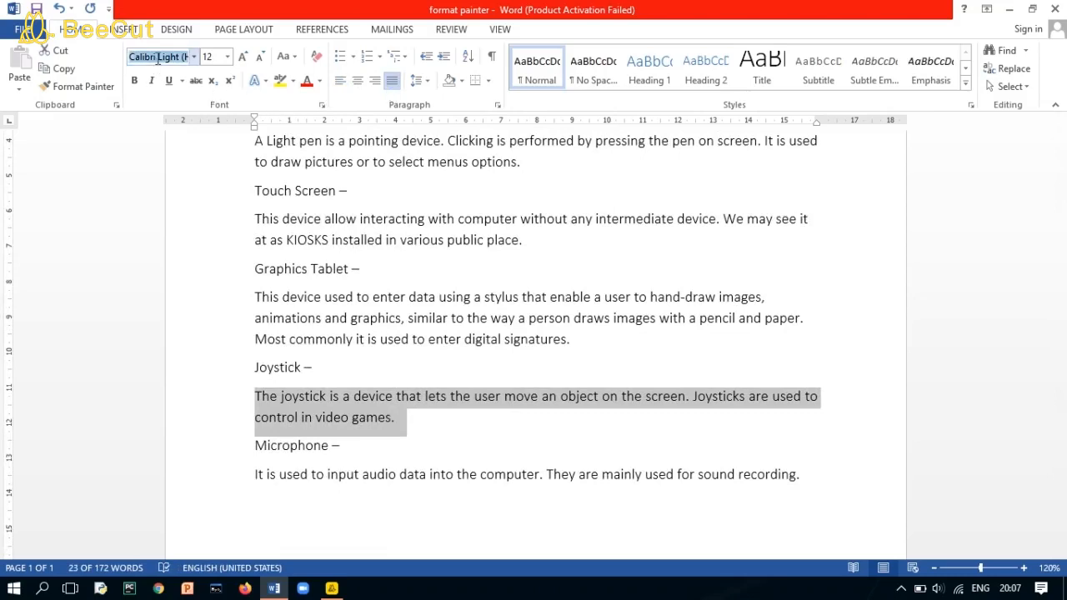
{"action": "type", "text": "Arial"}
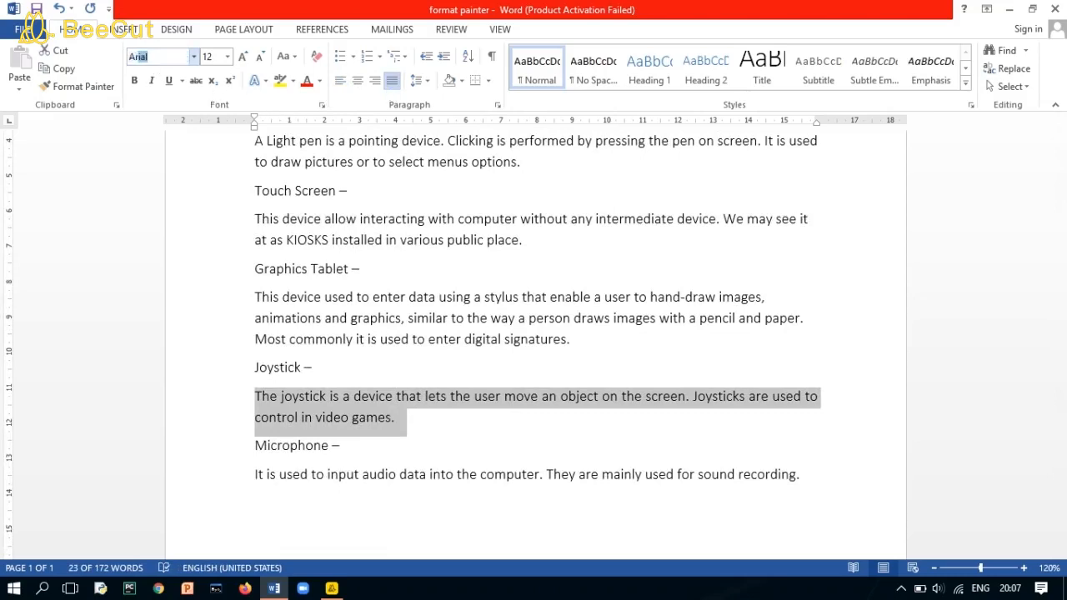
{"action": "key", "text": "Return"}
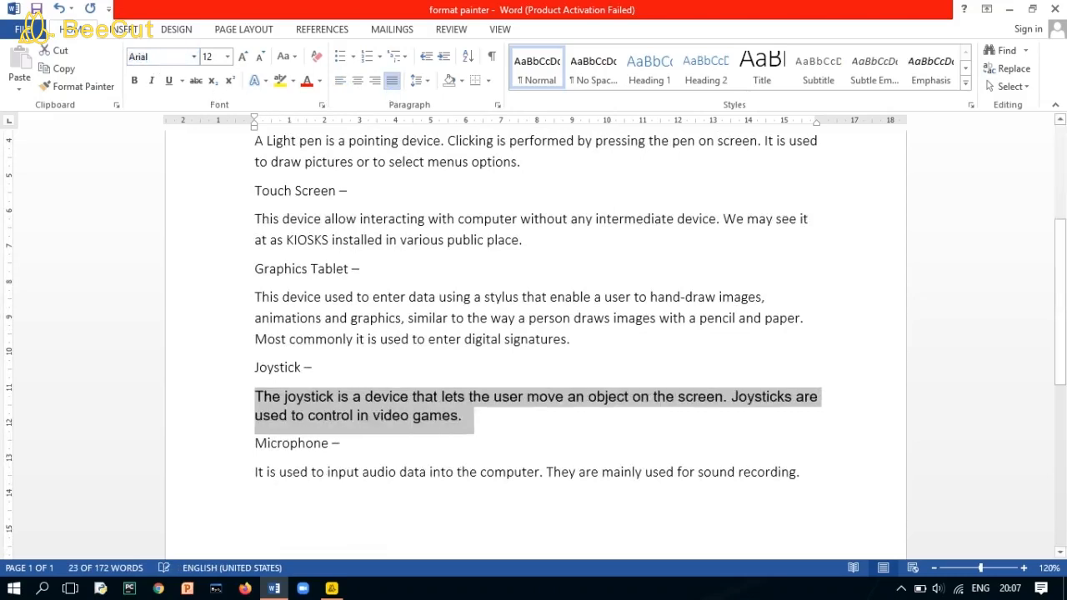
{"action": "left_click", "coordinate": [217, 57]}
{"action": "type", "text": "14"}
{"action": "key", "text": "Return"}
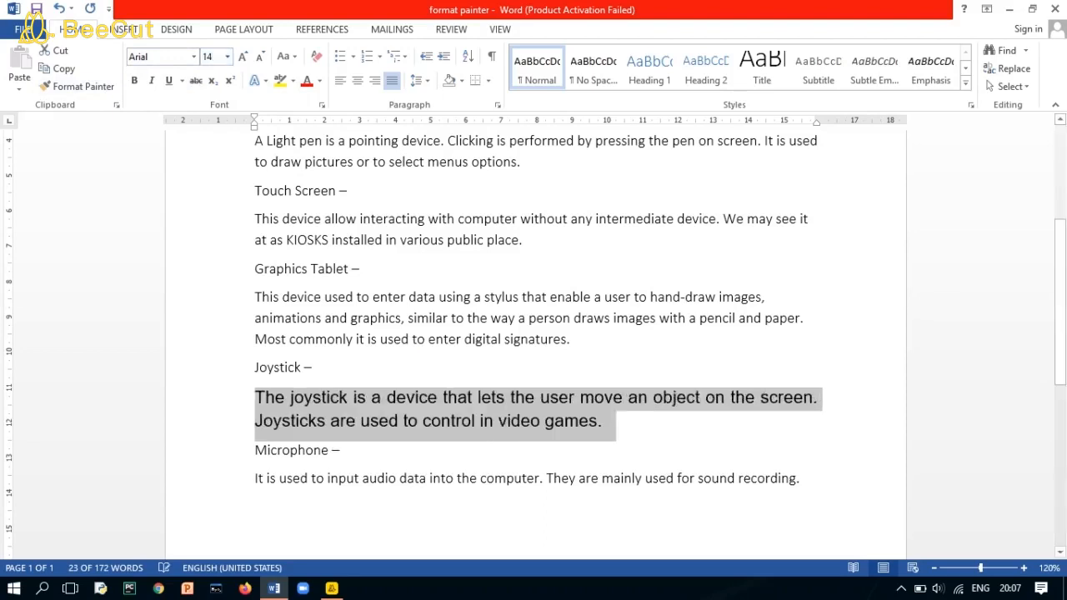
{"action": "left_click", "coordinate": [445, 317]}
Step: Copy the Keyboard paragraph's formatting onto the whole paragraph under the Graphics Tablet heading with Format Painter
{"action": "scroll", "coordinate": [433, 275], "scroll_direction": "up", "scroll_amount": 3}
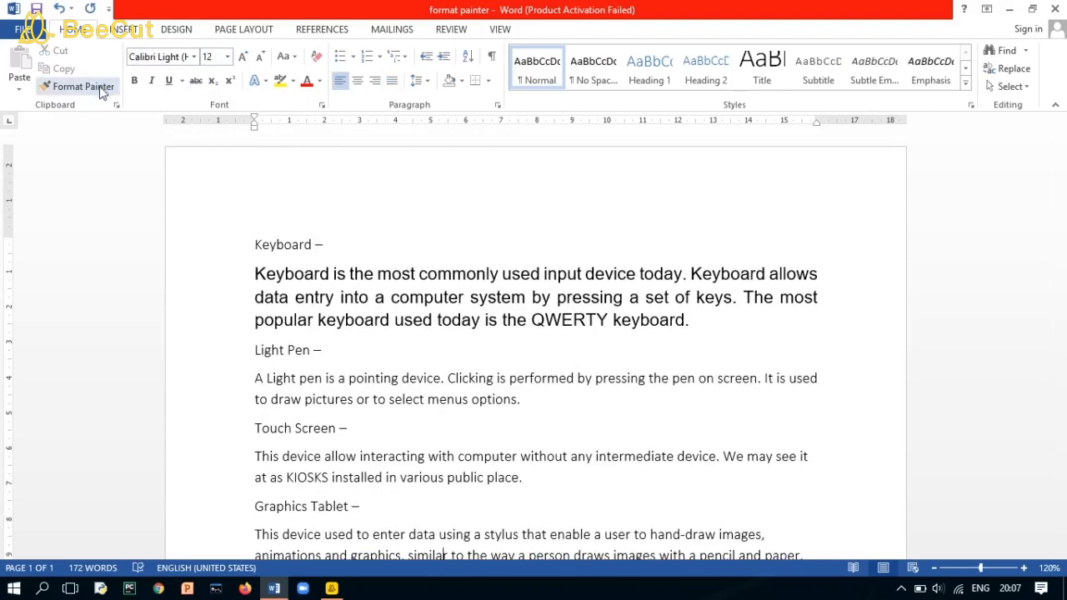
{"action": "triple_click", "coordinate": [425, 280]}
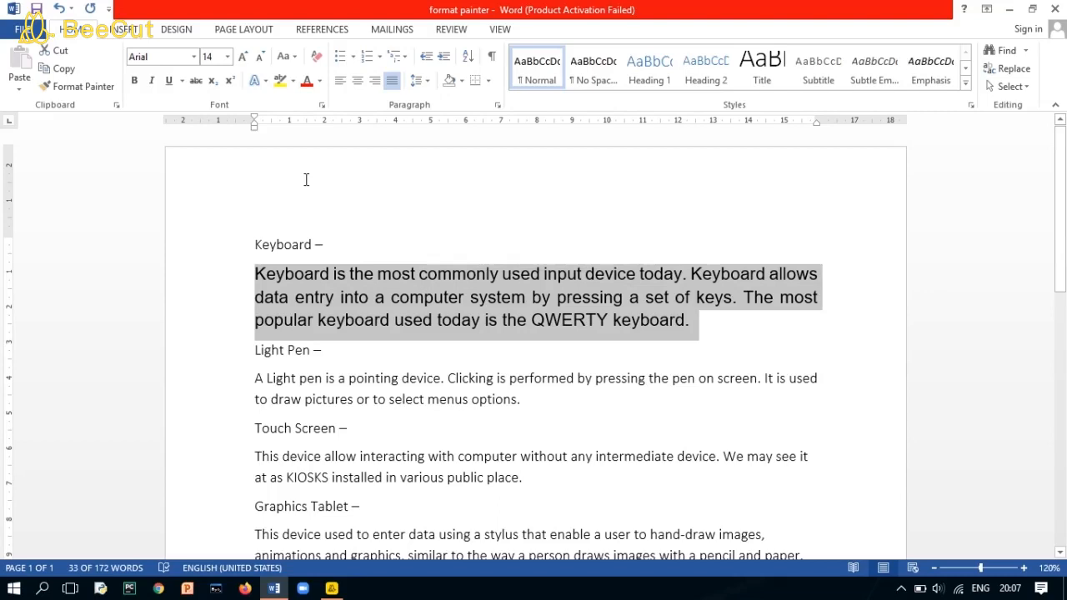
{"action": "left_click", "coordinate": [75, 86]}
{"action": "scroll", "coordinate": [300, 200], "scroll_direction": "down", "scroll_amount": 3}
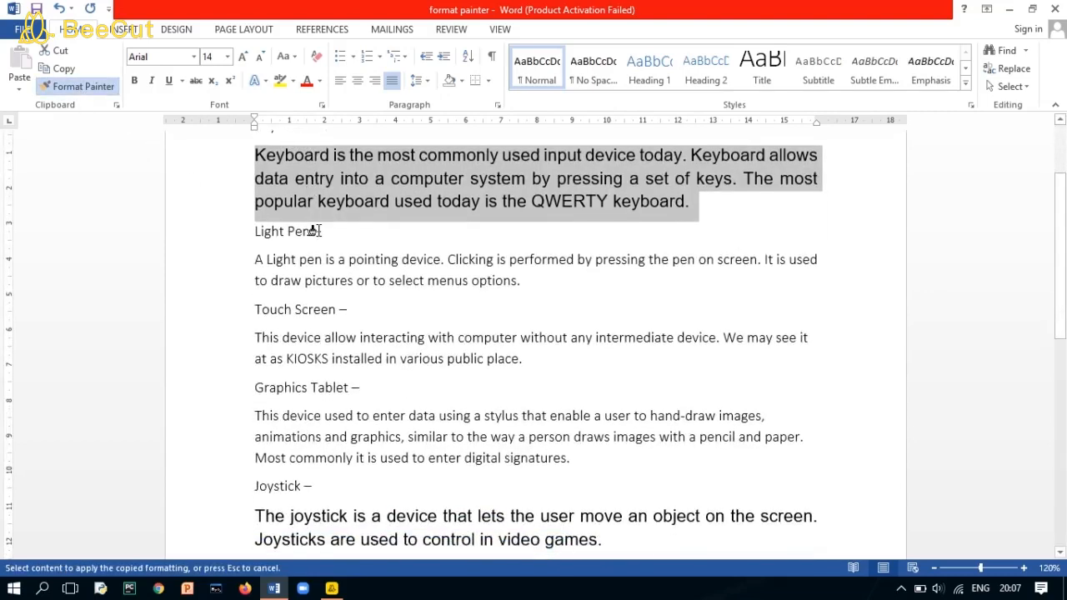
{"action": "scroll", "coordinate": [333, 283], "scroll_direction": "down", "scroll_amount": 1}
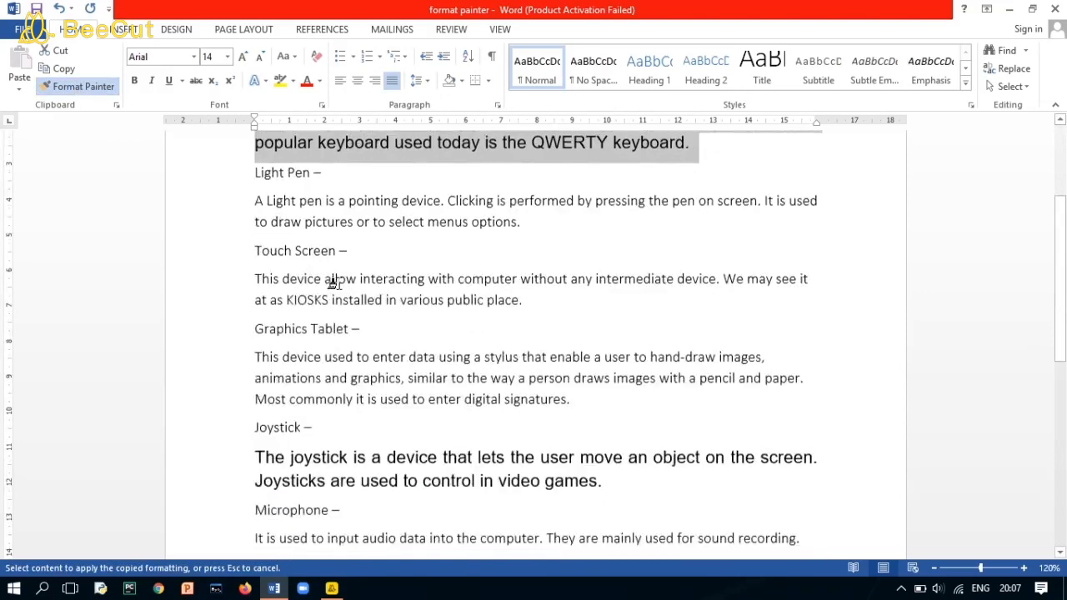
{"action": "scroll", "coordinate": [333, 284], "scroll_direction": "down", "scroll_amount": 1}
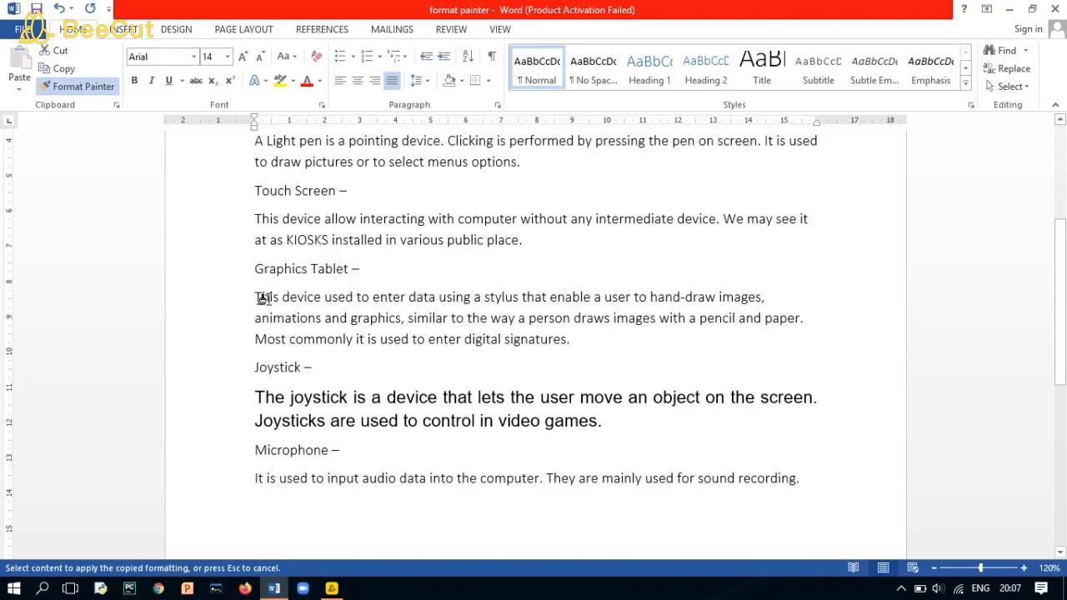
{"action": "mouse_move", "coordinate": [252, 293]}
{"action": "left_mouse_down"}
{"action": "mouse_move", "coordinate": [357, 319]}
{"action": "mouse_move", "coordinate": [574, 338]}
{"action": "left_mouse_up"}
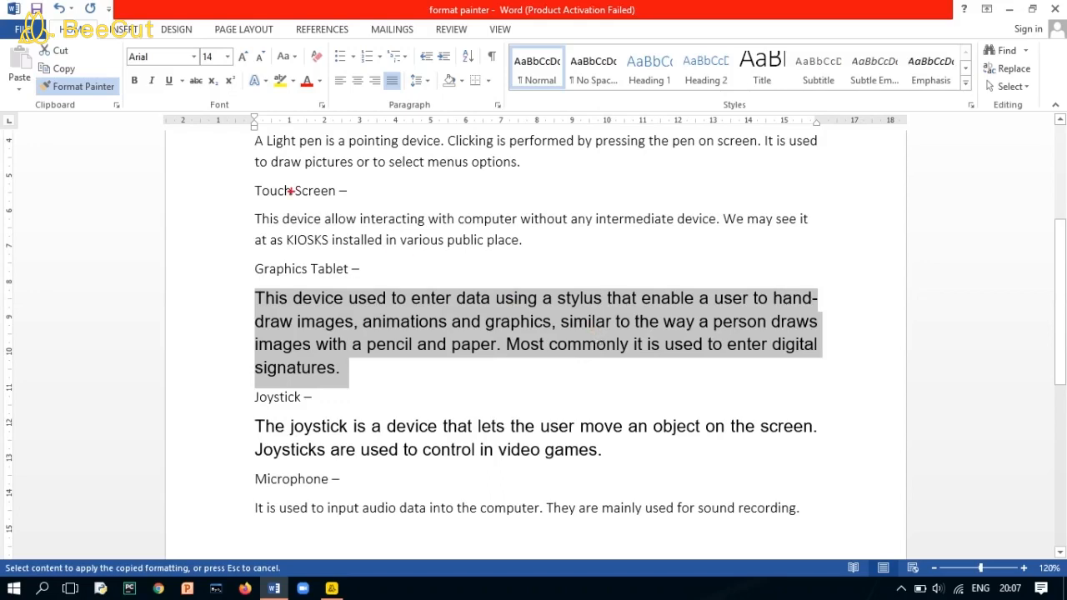
Step: Turn off Format Painter
{"action": "mouse_move", "coordinate": [123, 44]}
{"action": "left_mouse_down"}
{"action": "mouse_move", "coordinate": [147, 66]}
{"action": "mouse_move", "coordinate": [217, 67]}
{"action": "left_mouse_up"}
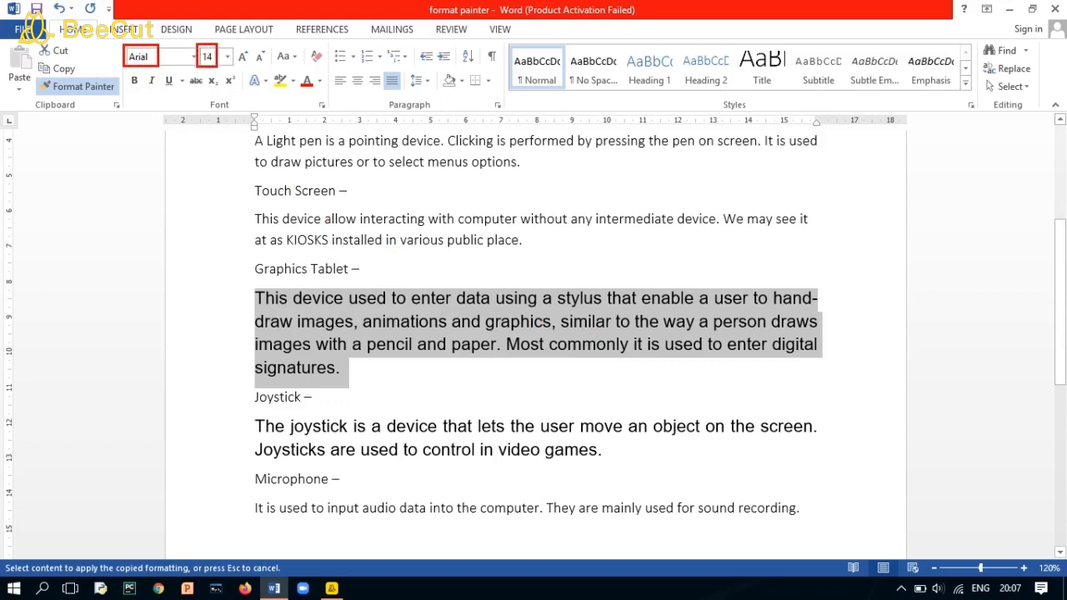
{"action": "left_click_drag", "start_coordinate": [377, 68], "coordinate": [406, 94]}
{"action": "scroll", "coordinate": [561, 317], "scroll_direction": "up", "scroll_amount": 4}
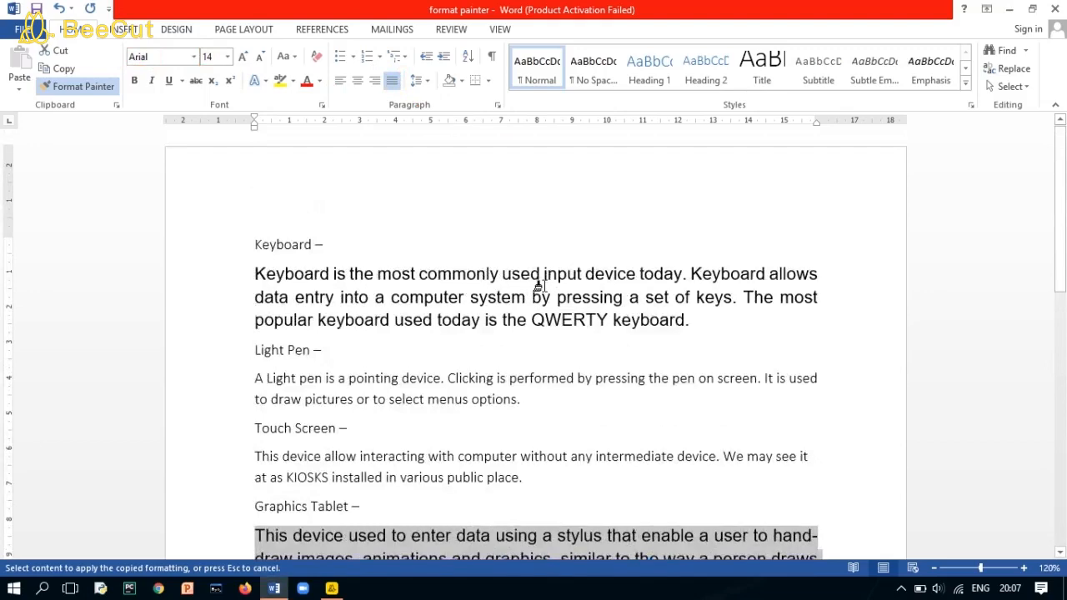
{"action": "scroll", "coordinate": [539, 286], "scroll_direction": "down", "scroll_amount": 4}
{"action": "scroll", "coordinate": [559, 321], "scroll_direction": "up", "scroll_amount": 3}
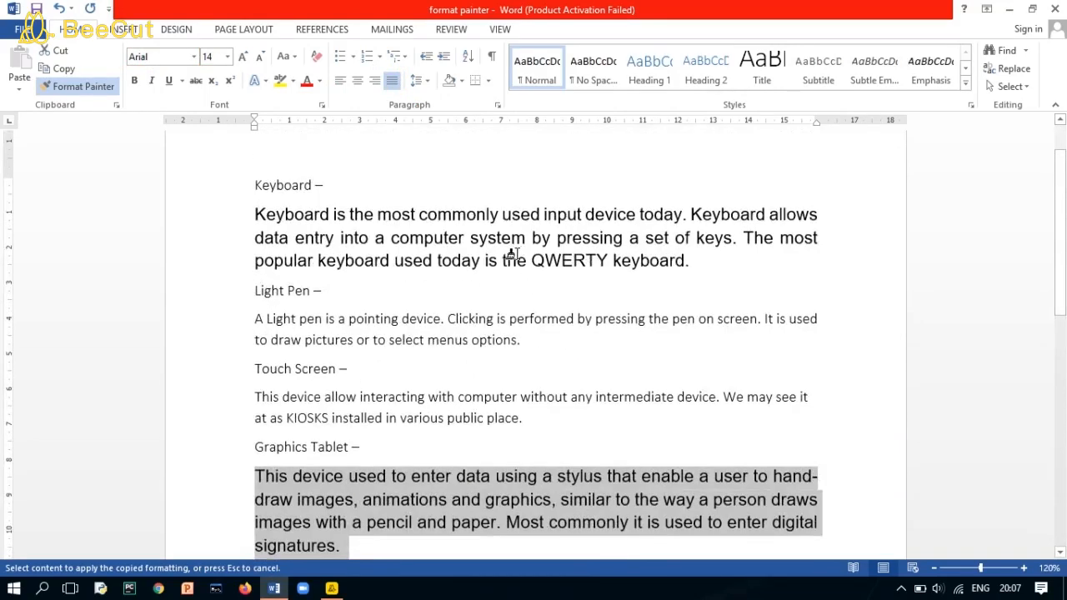
{"action": "key", "text": "Escape"}
Step: Set the font of the Keyboard heading to Verdana, size 15
{"action": "left_click", "coordinate": [333, 187]}
{"action": "left_click_drag", "start_coordinate": [253, 185], "coordinate": [327, 191]}
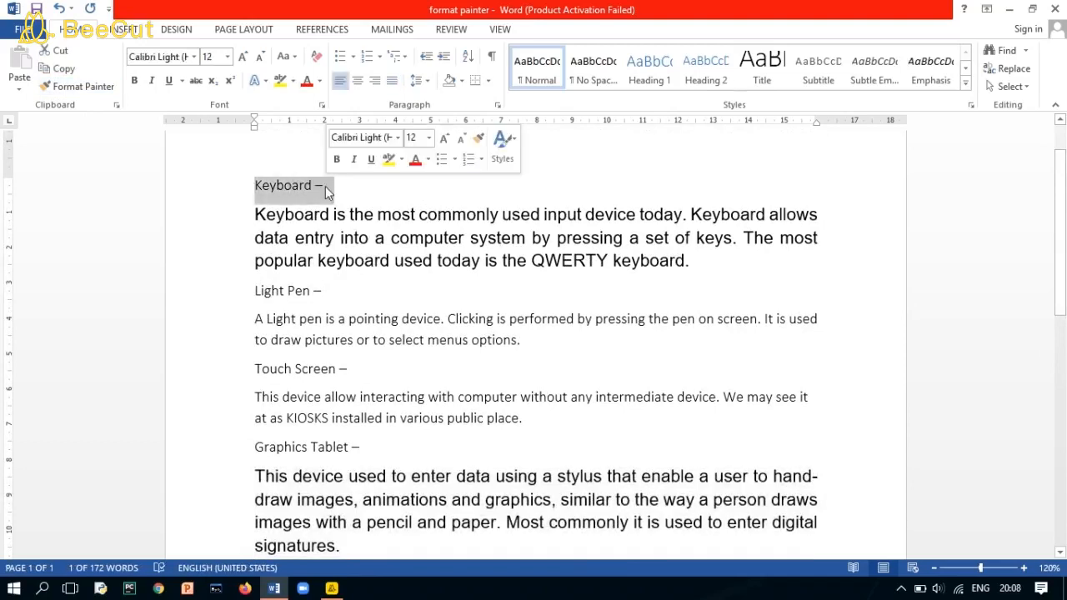
{"action": "left_click", "coordinate": [377, 140]}
{"action": "left_click", "coordinate": [397, 138]}
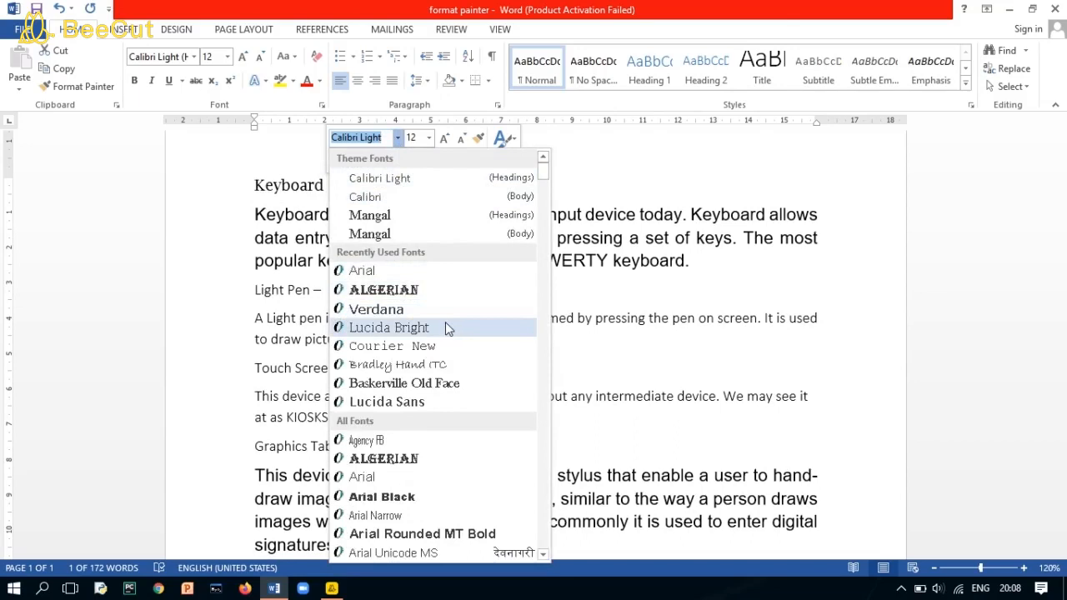
{"action": "left_click", "coordinate": [398, 312]}
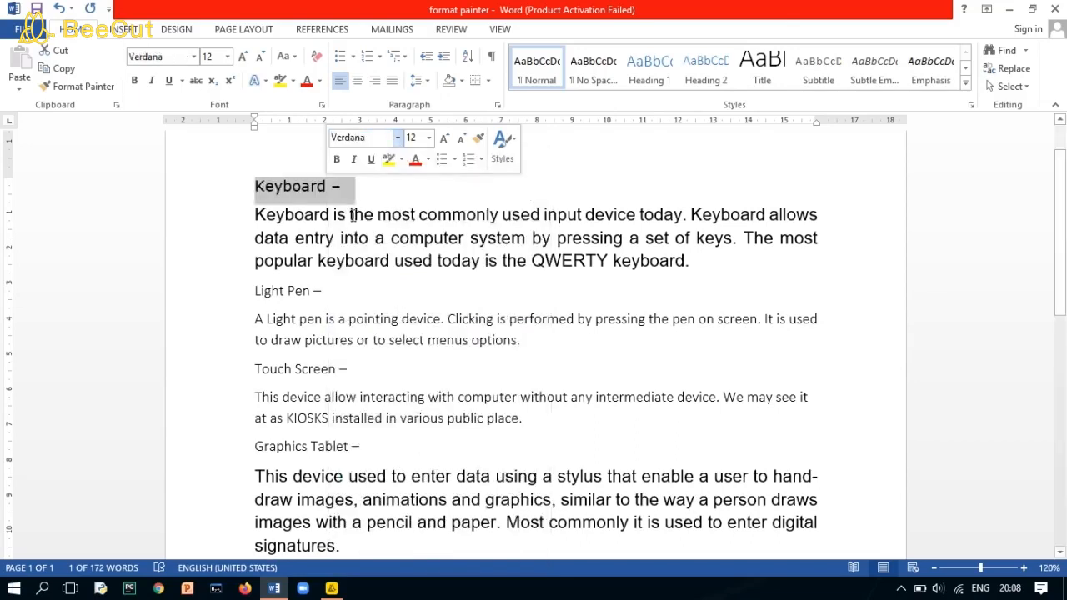
{"action": "left_click", "coordinate": [417, 139]}
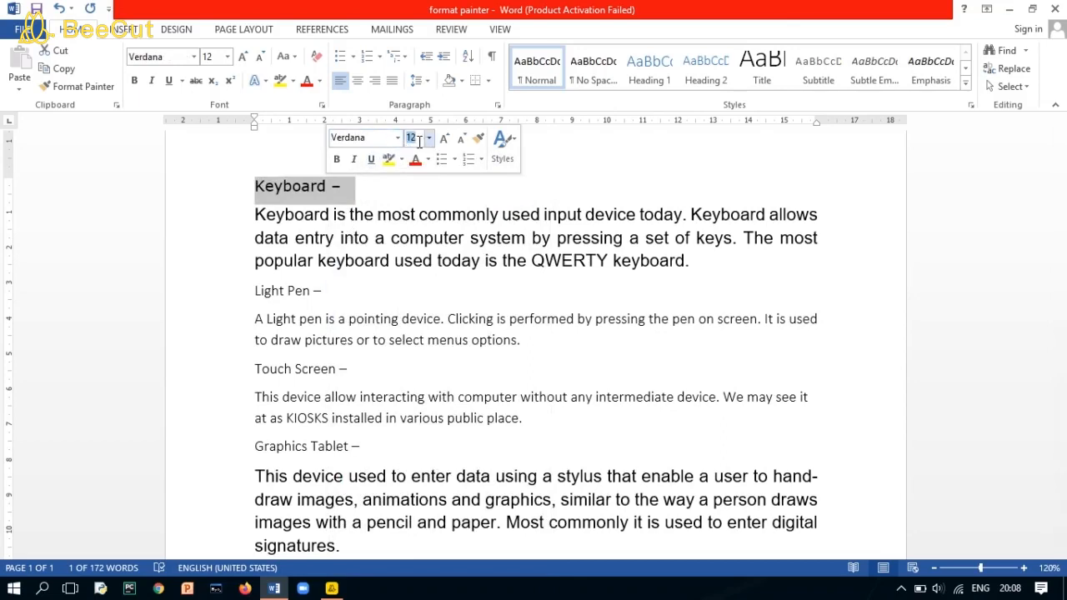
{"action": "type", "text": "10"}
{"action": "key", "text": "Return"}
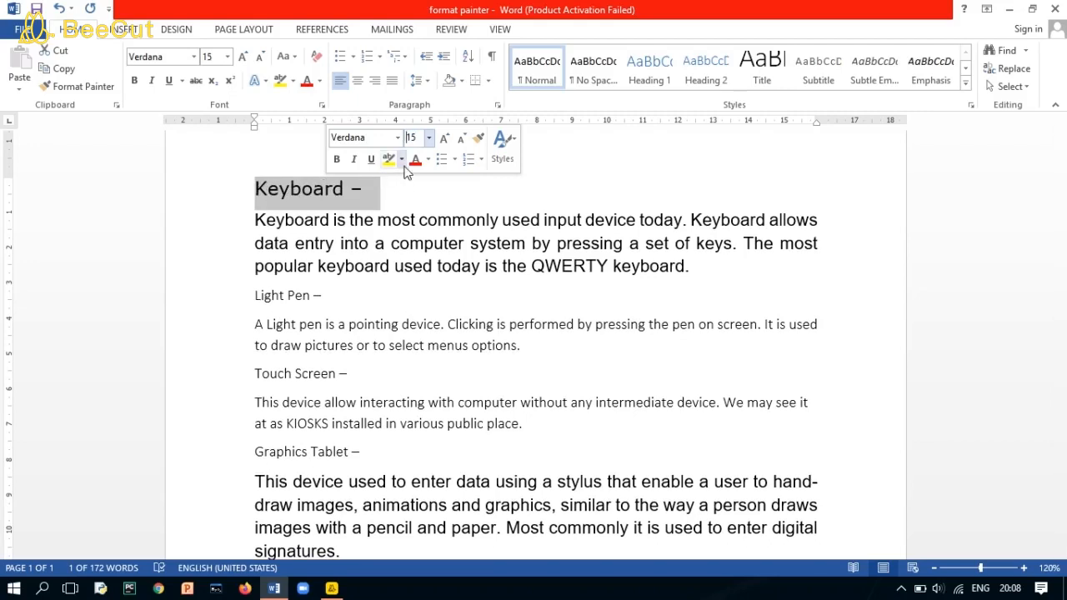
Step: Make the Keyboard heading bold, italic and underlined, and colour its text red
{"action": "left_click", "coordinate": [135, 81]}
{"action": "left_click", "coordinate": [151, 84]}
{"action": "left_click", "coordinate": [169, 81]}
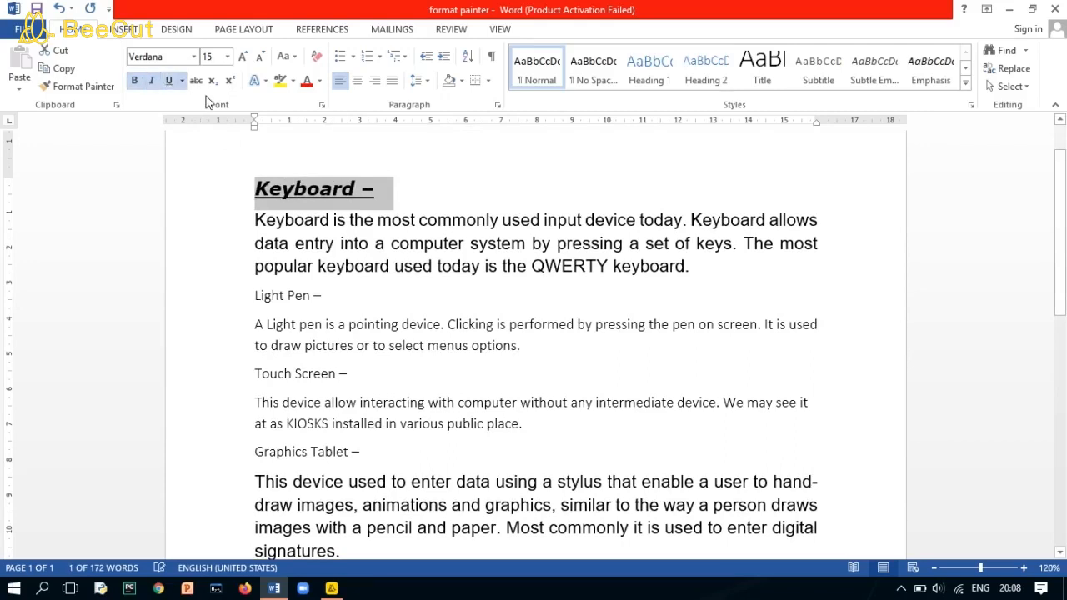
{"action": "left_click", "coordinate": [307, 81]}
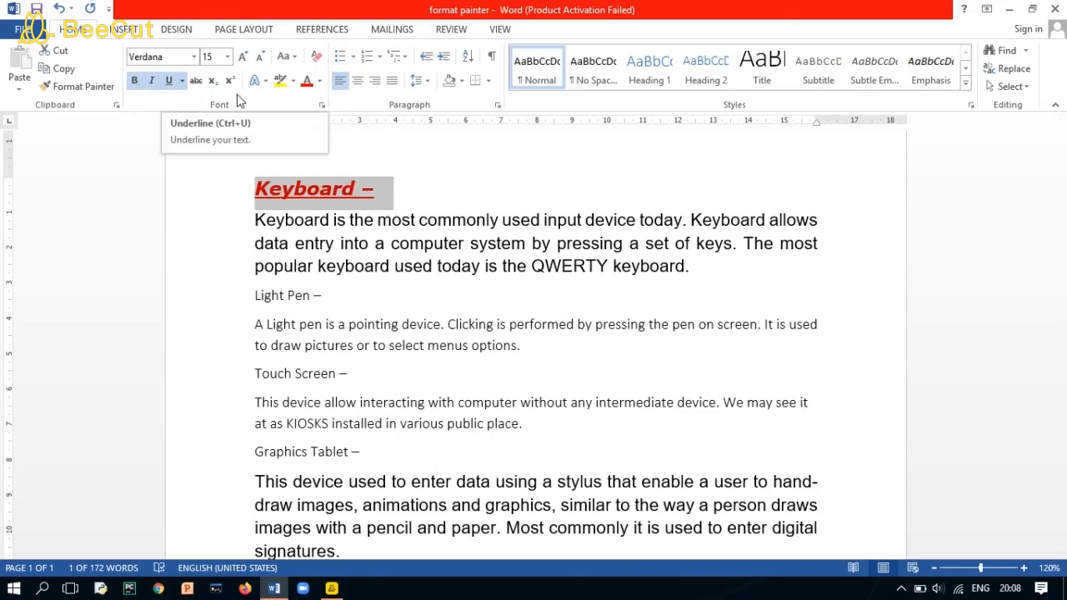
{"action": "left_click", "coordinate": [399, 197]}
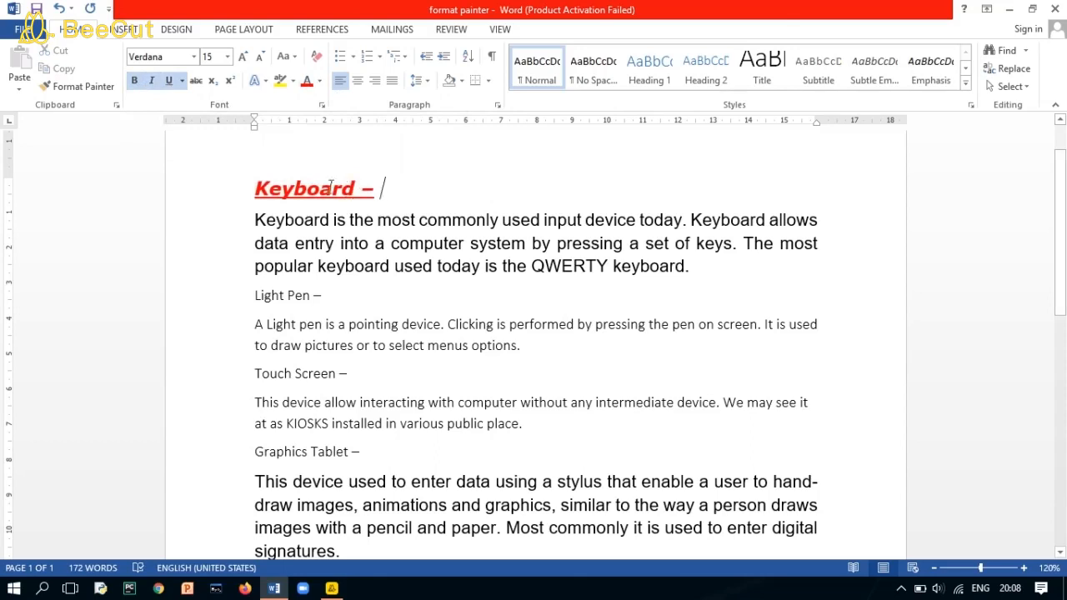
Step: Copy the whole Keyboard heading's formatting onto the Light Pen heading with Format Painter, keeping it active for further use
{"action": "double_click", "coordinate": [333, 190]}
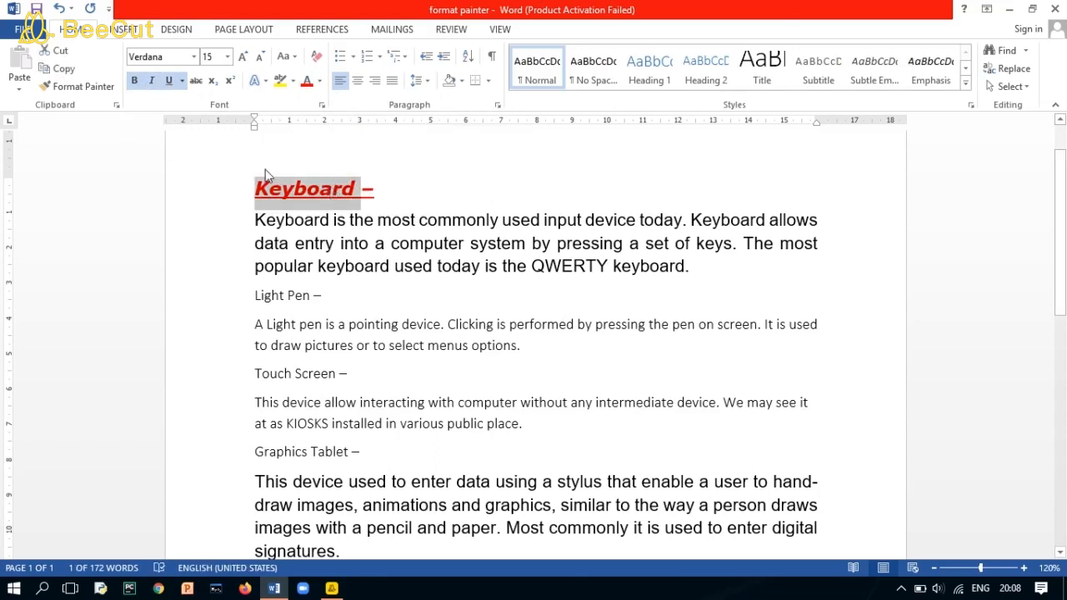
{"action": "left_click", "coordinate": [382, 188]}
{"action": "triple_click", "coordinate": [382, 187]}
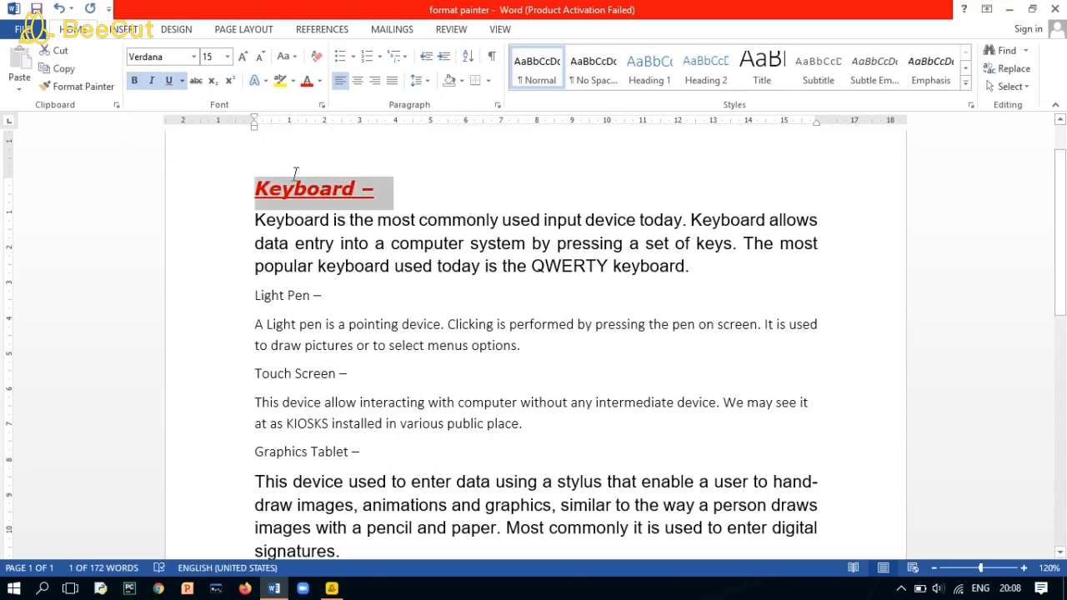
{"action": "left_click", "coordinate": [84, 87]}
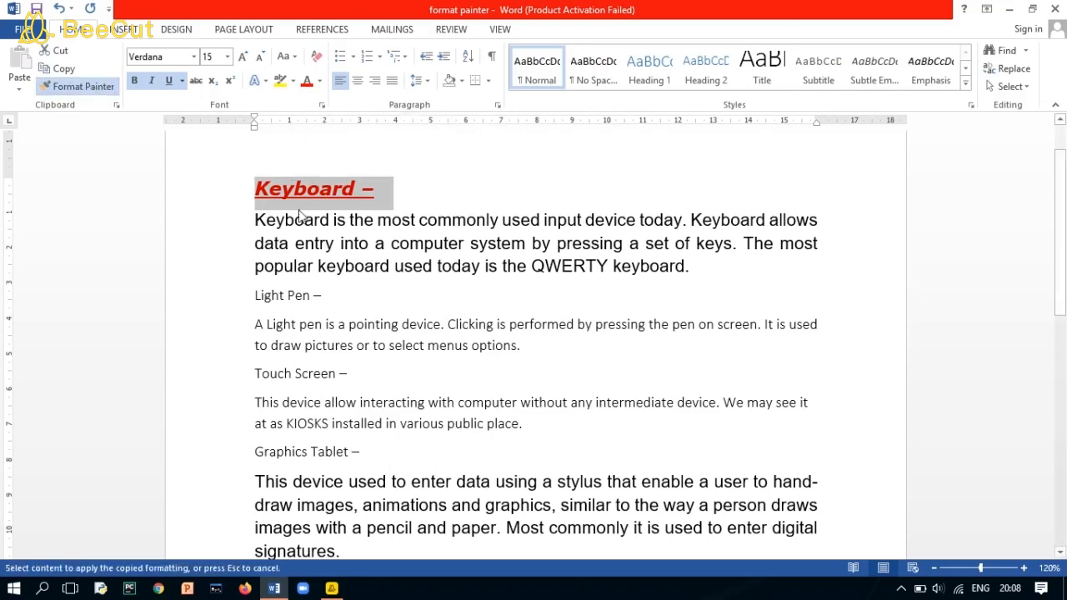
{"action": "scroll", "coordinate": [292, 209], "scroll_direction": "down", "scroll_amount": 2}
{"action": "mouse_move", "coordinate": [248, 239]}
{"action": "left_mouse_down"}
{"action": "mouse_move", "coordinate": [316, 226]}
{"action": "mouse_move", "coordinate": [328, 234]}
{"action": "left_mouse_up"}
{"action": "left_click_drag", "start_coordinate": [332, 239], "coordinate": [333, 239]}
Step: Apply the copied heading formatting to the Touch Screen heading and turn off Format Painter
{"action": "scroll", "coordinate": [352, 241], "scroll_direction": "down", "scroll_amount": 3}
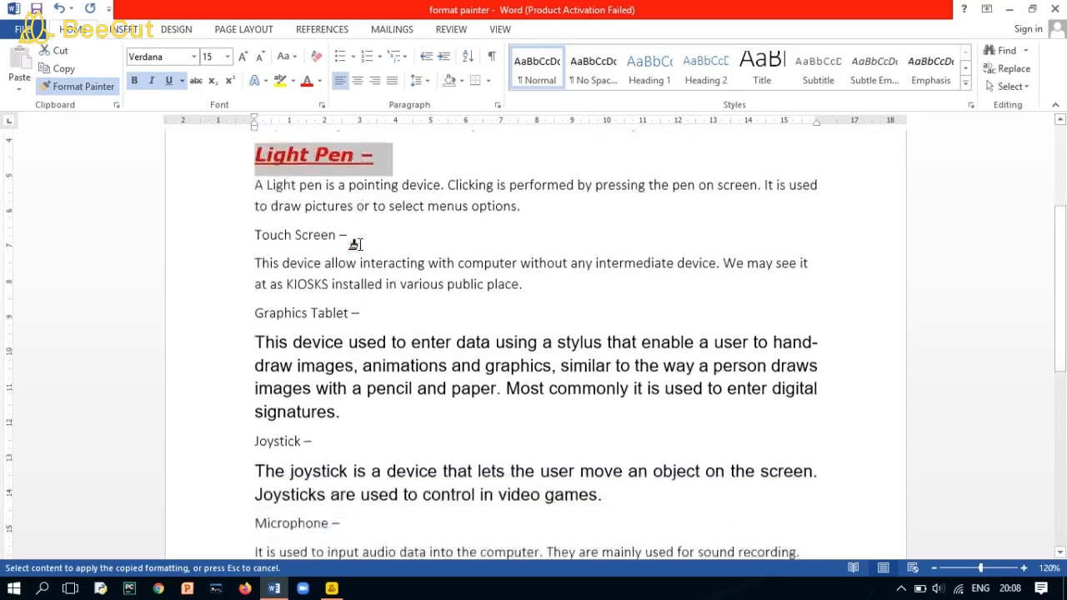
{"action": "left_click_drag", "start_coordinate": [254, 202], "coordinate": [358, 204]}
{"action": "scroll", "coordinate": [409, 222], "scroll_direction": "up", "scroll_amount": 3}
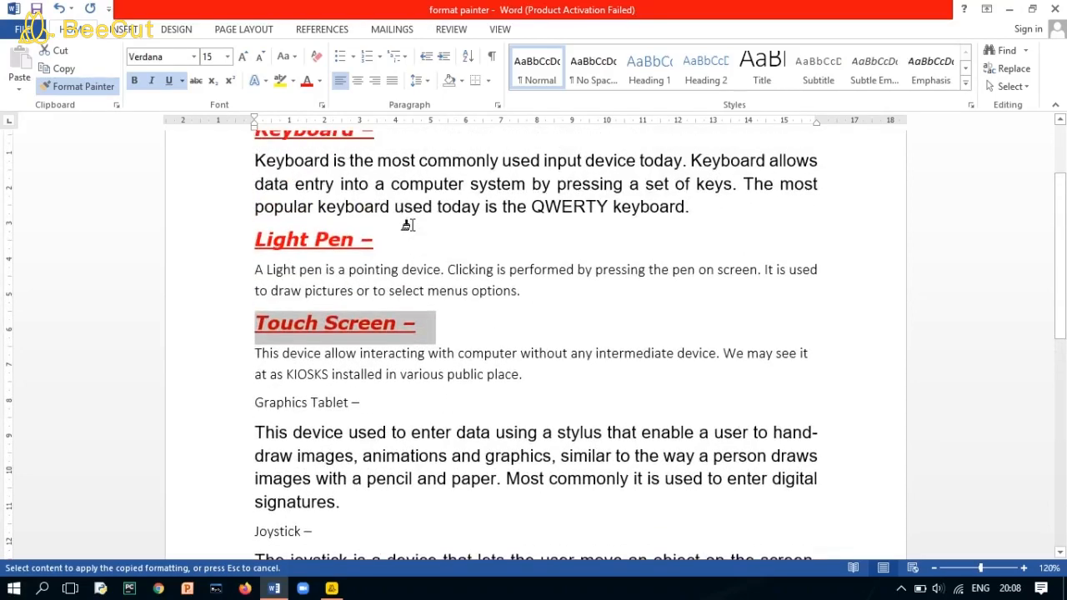
{"action": "scroll", "coordinate": [410, 223], "scroll_direction": "down", "scroll_amount": 2}
{"action": "key", "text": "Escape"}
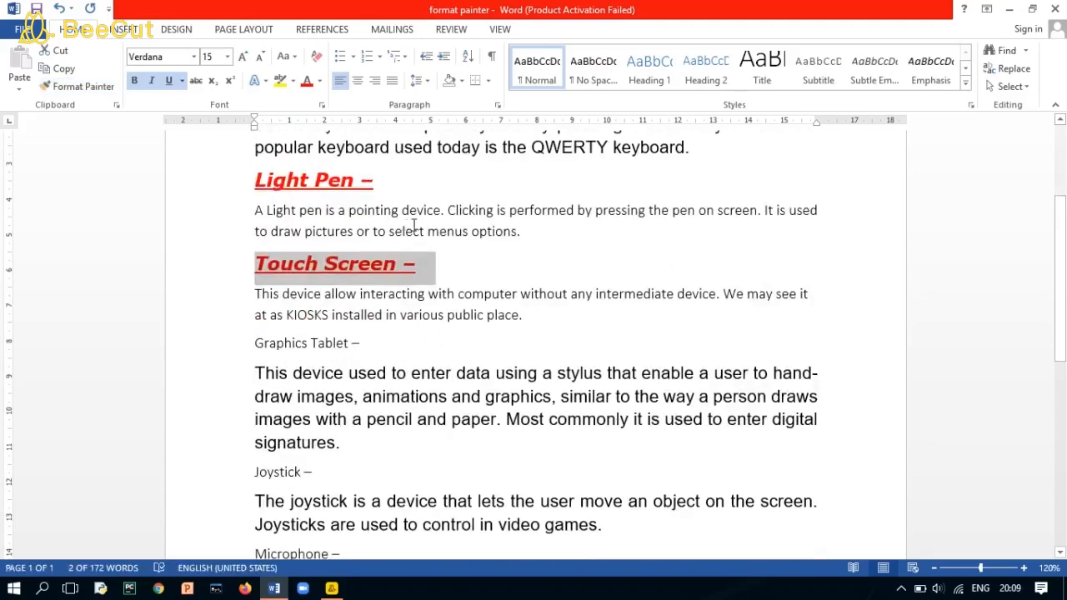
{"action": "scroll", "coordinate": [460, 233], "scroll_direction": "up", "scroll_amount": 6}
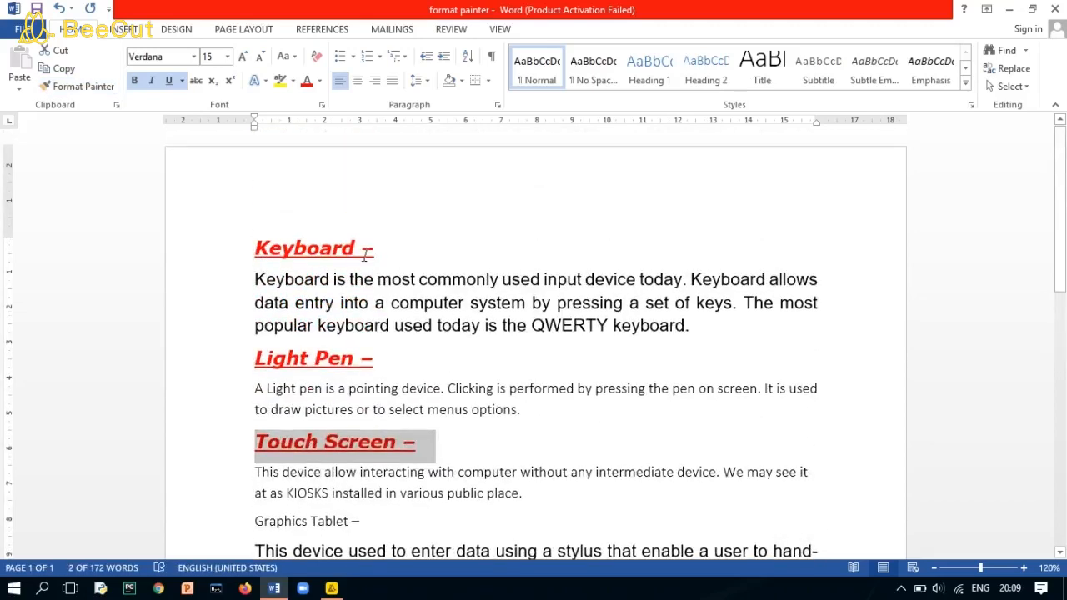
{"action": "left_click", "coordinate": [336, 244]}
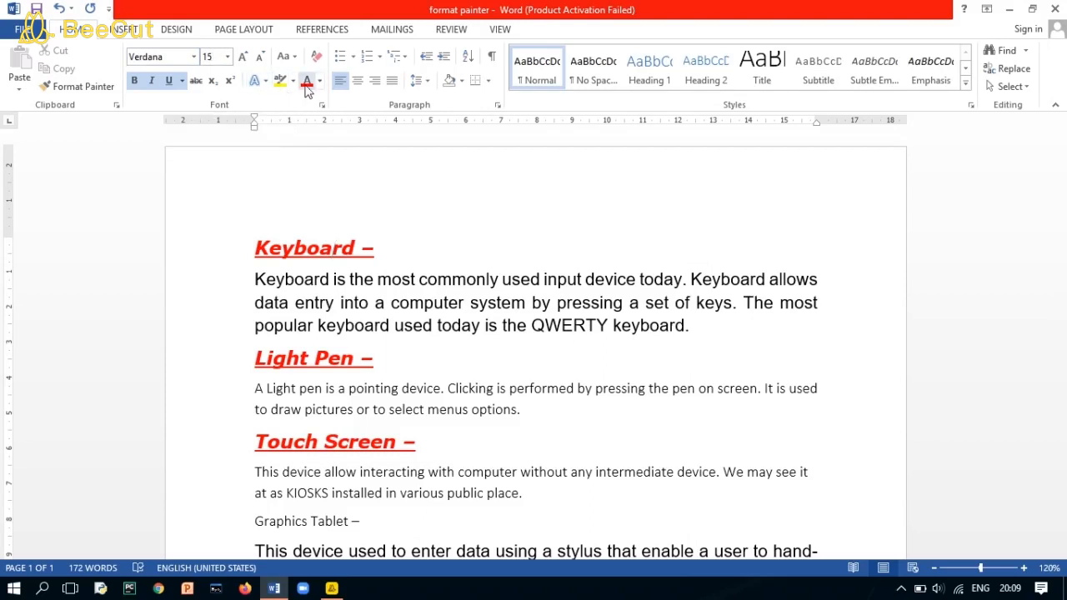
{"action": "scroll", "coordinate": [413, 247], "scroll_direction": "down", "scroll_amount": 3}
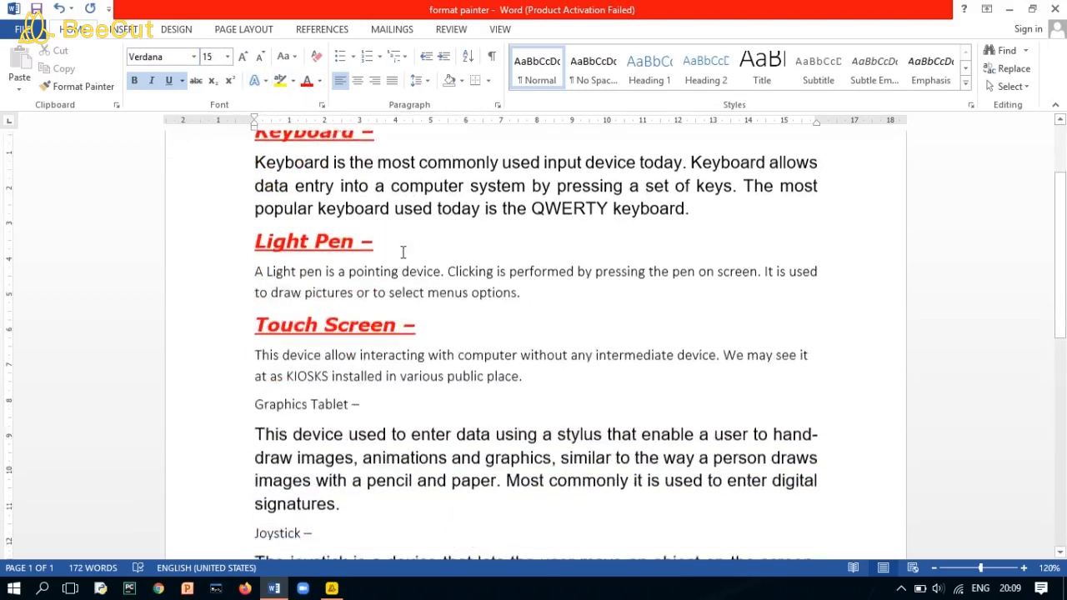
{"action": "scroll", "coordinate": [347, 271], "scroll_direction": "down", "scroll_amount": 2}
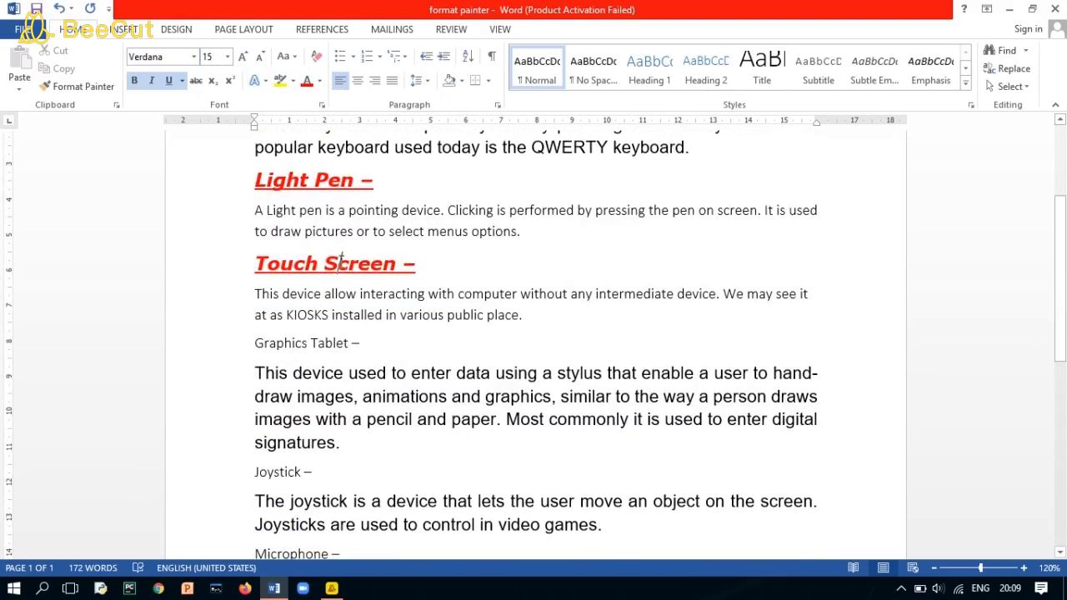
{"action": "scroll", "coordinate": [341, 259], "scroll_direction": "down", "scroll_amount": 6}
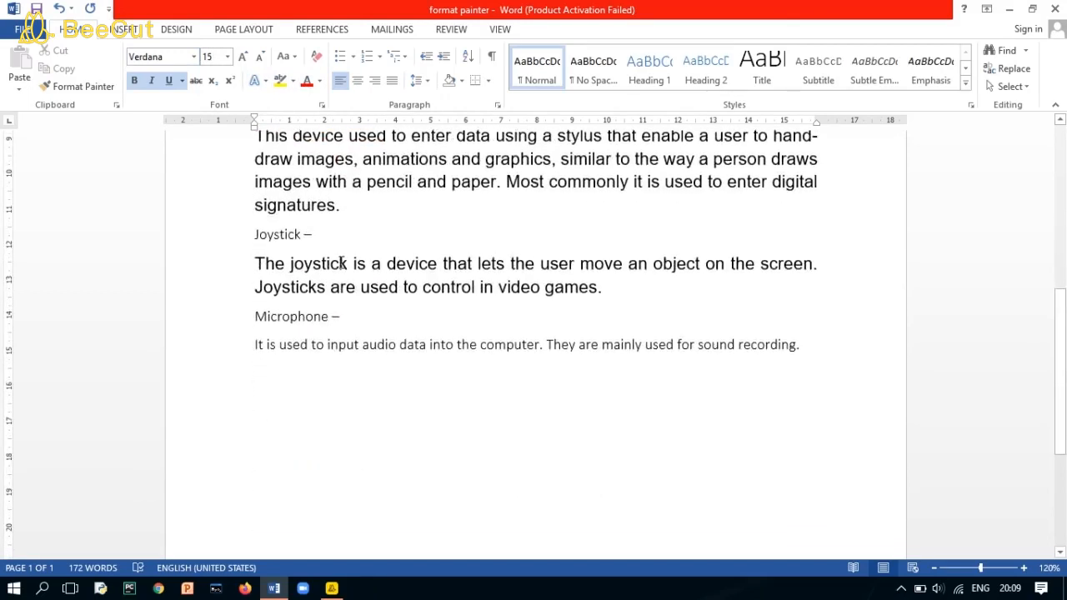
{"action": "scroll", "coordinate": [340, 263], "scroll_direction": "up", "scroll_amount": 7}
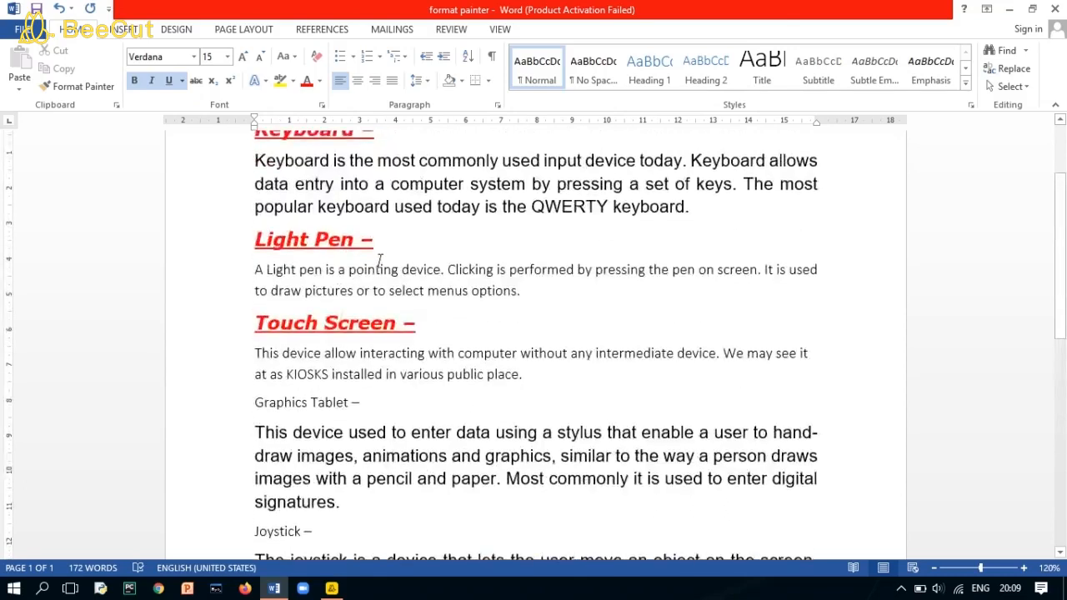
{"action": "left_click", "coordinate": [386, 270]}
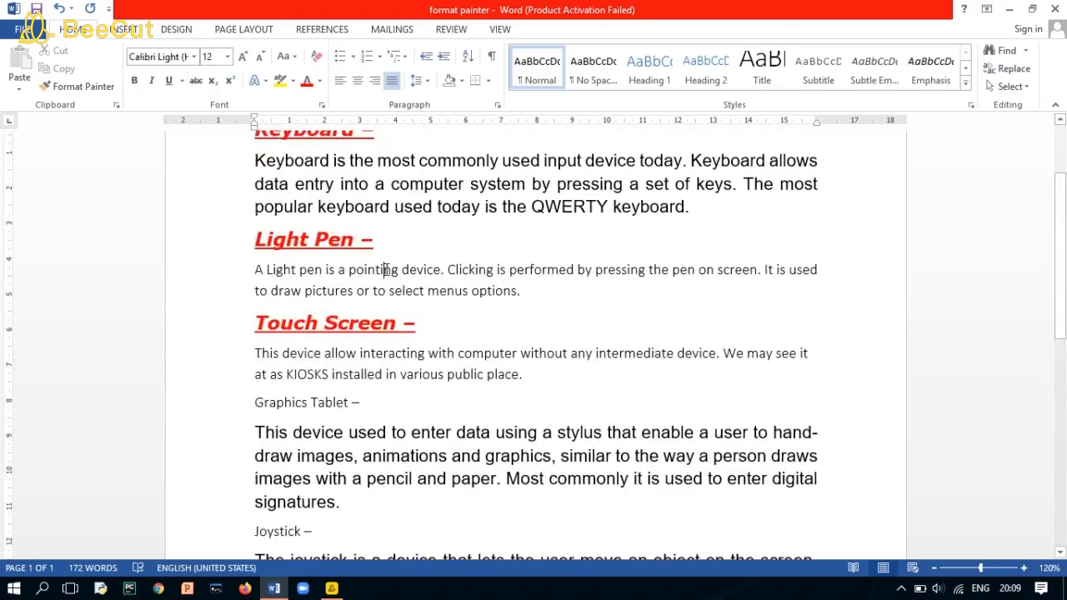